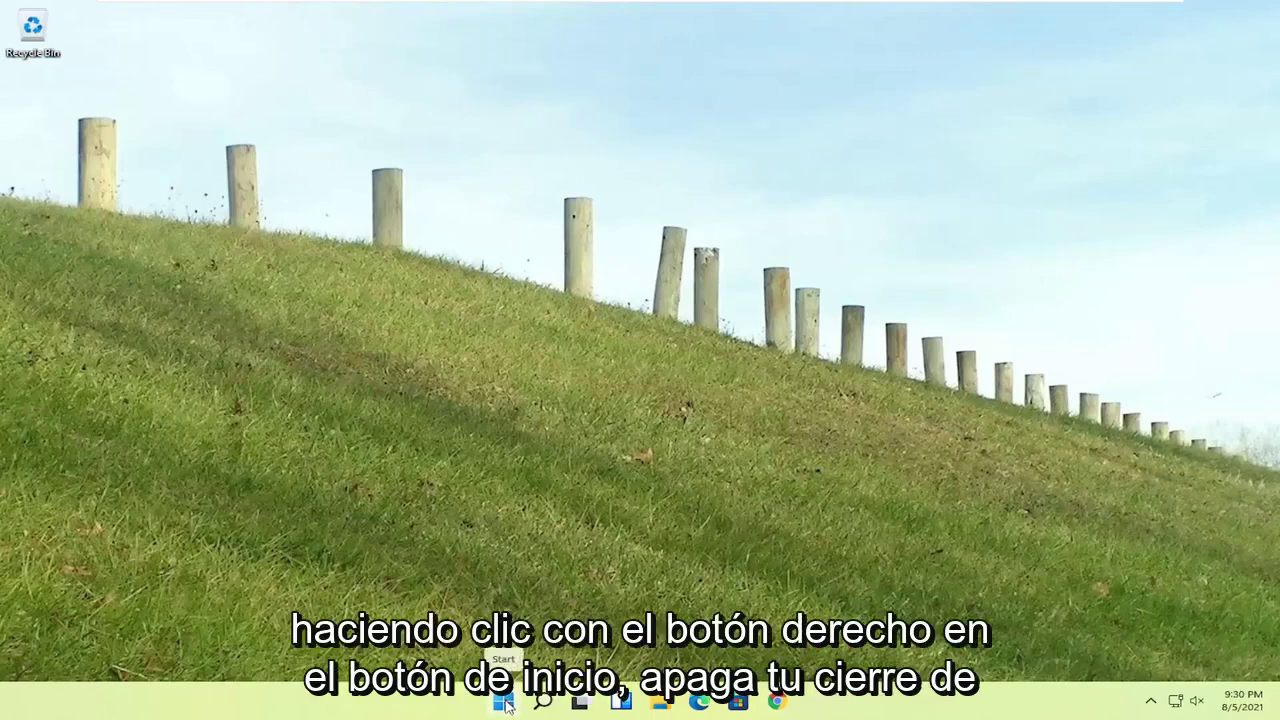
# Step: Bring up the Start button's menu to reach the Shut down or sign out restart options
pyautogui.rightClick(505, 703)
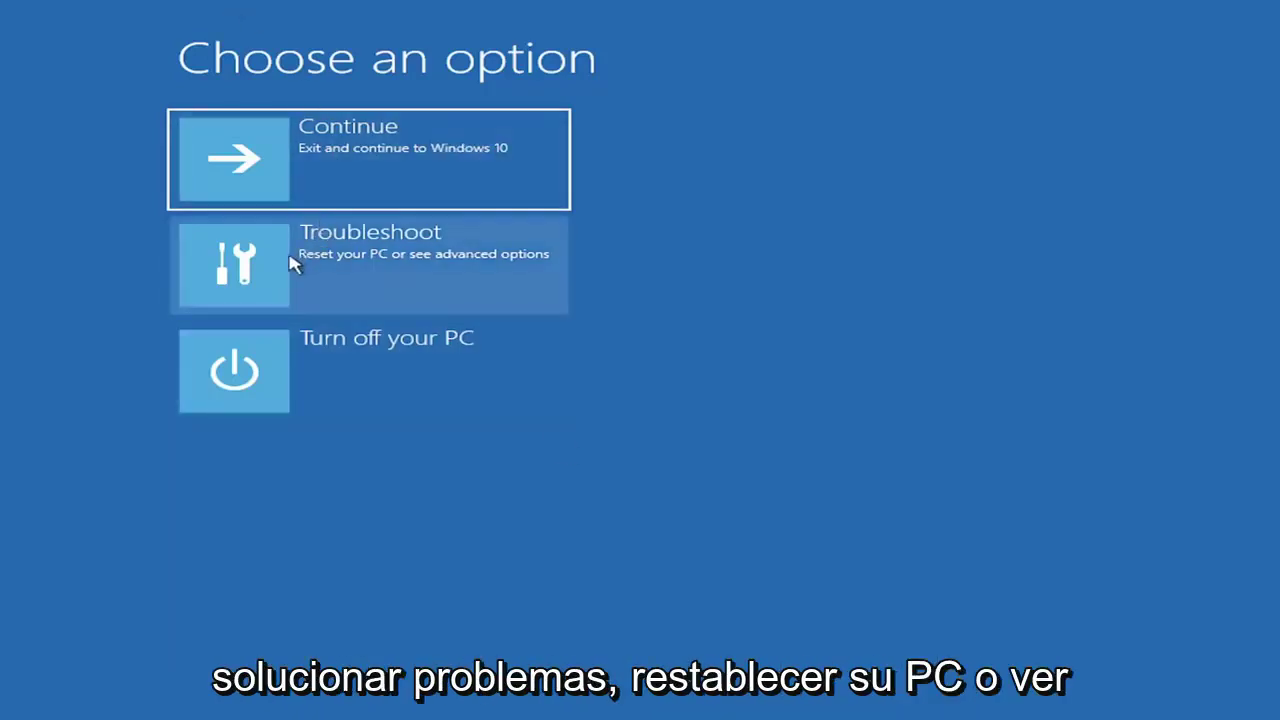
# Step: Enter Troubleshoot, preview the Reset this PC choices, then return to the Troubleshoot page
pyautogui.click(417, 263)
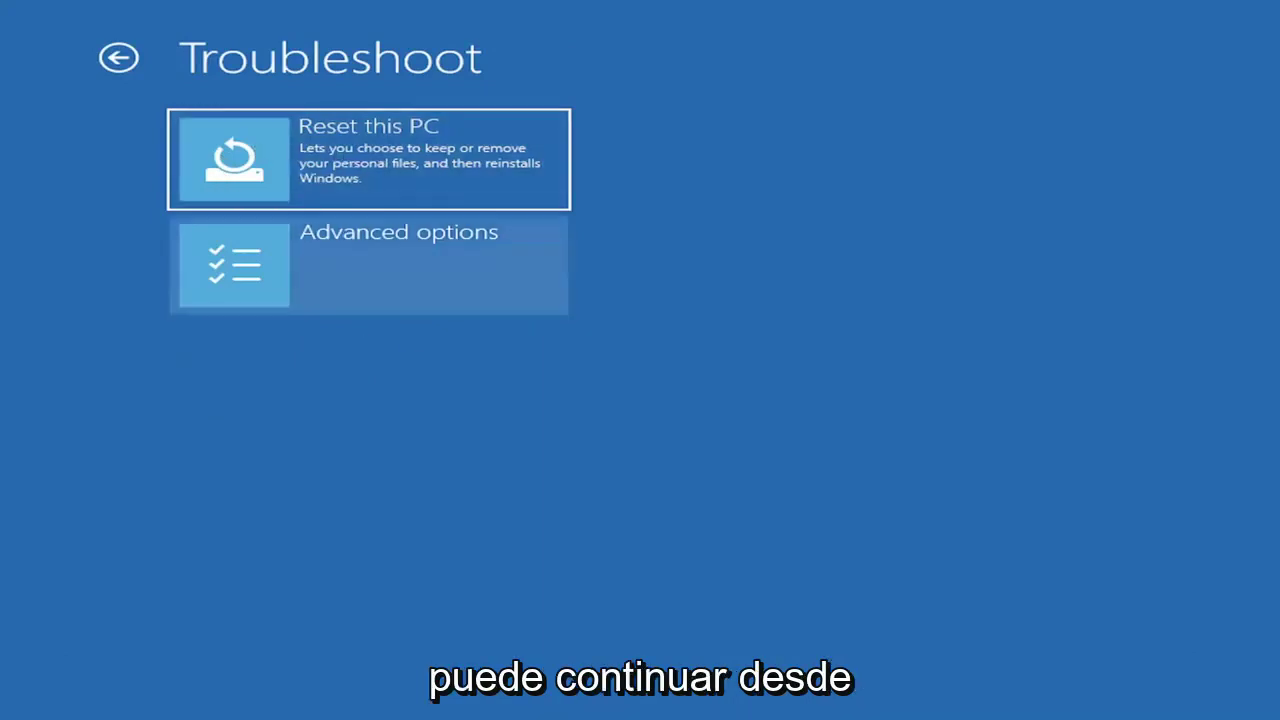
pyautogui.click(310, 175)
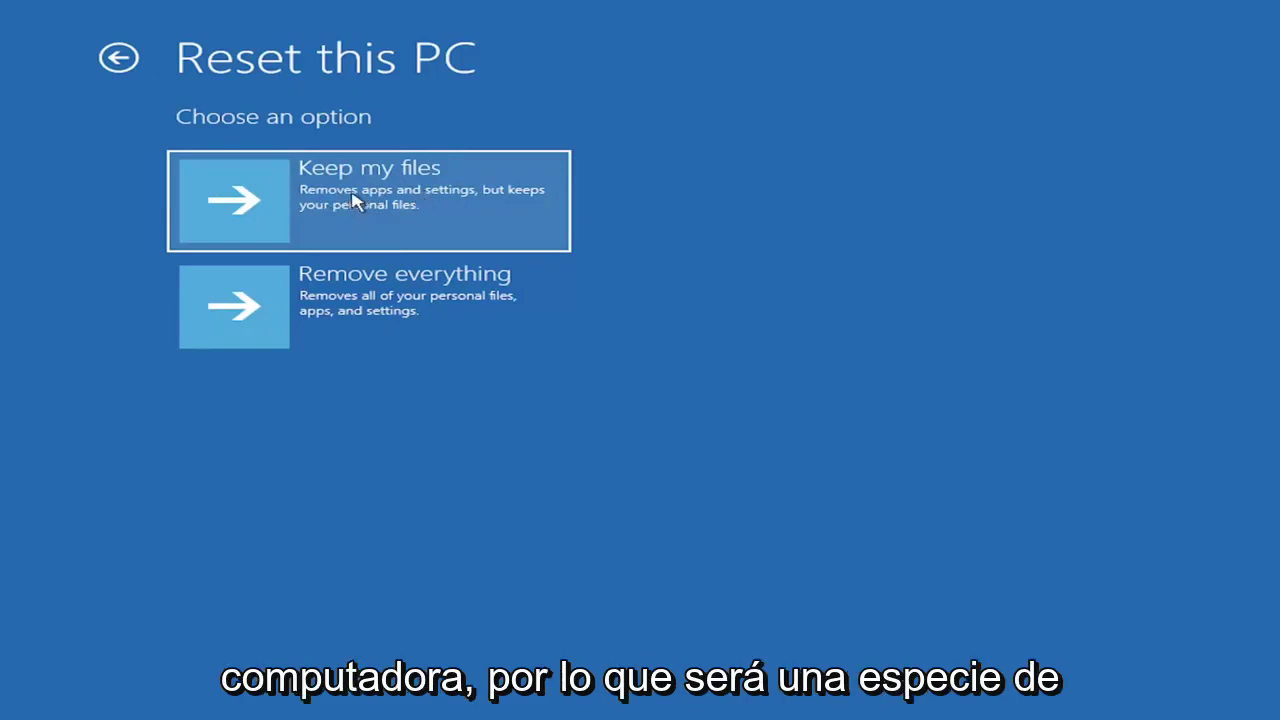
pyautogui.click(313, 170)
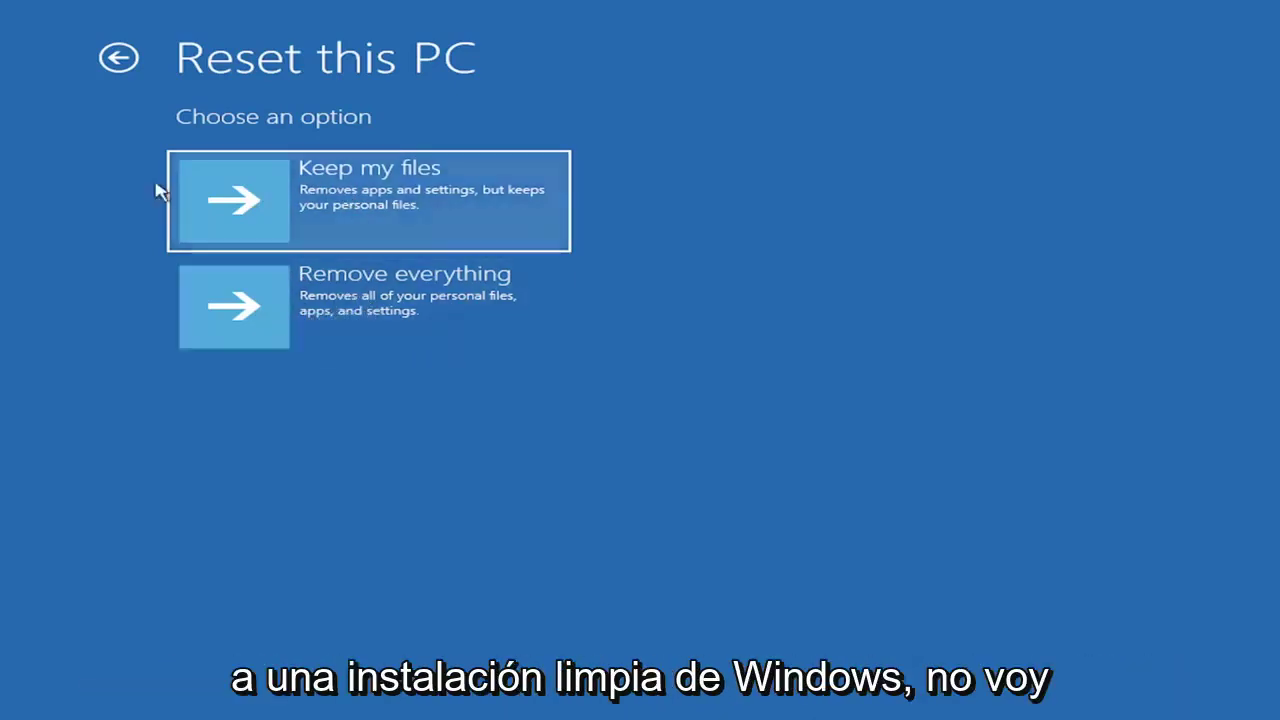
pyautogui.click(121, 62)
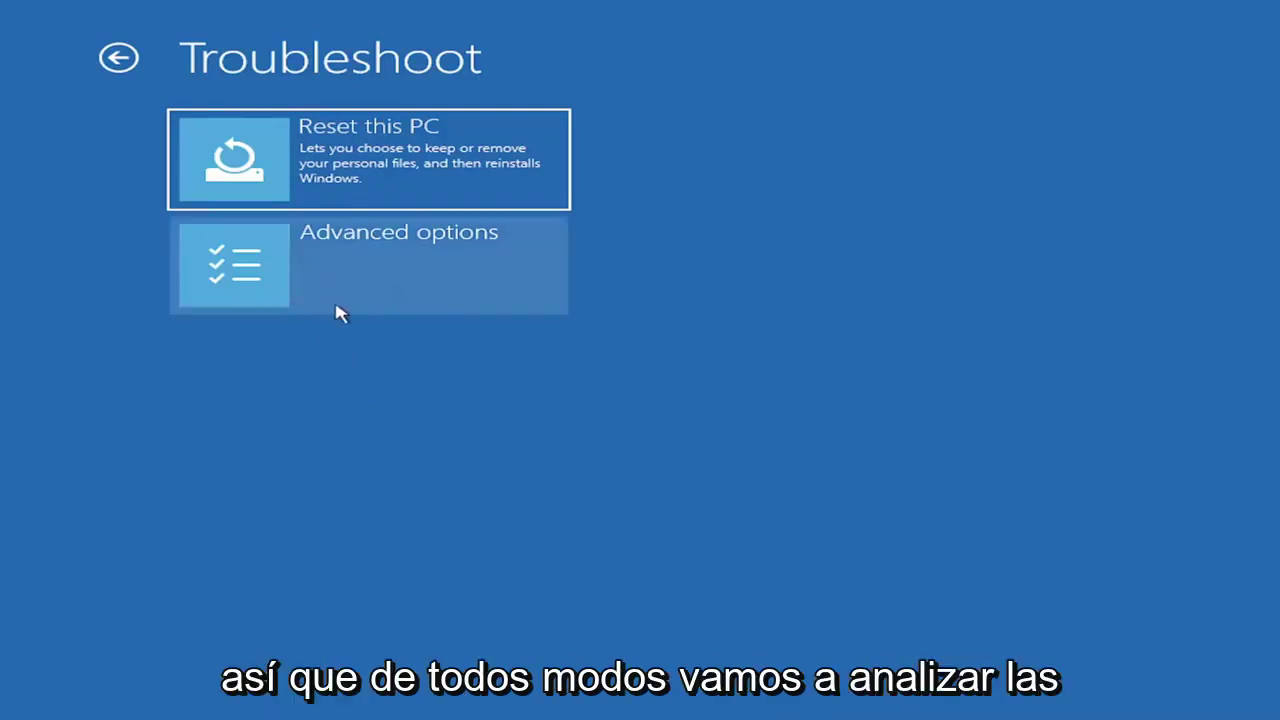
# Step: Open the Advanced options page listing Startup Repair, System Restore and Command Prompt
pyautogui.click(360, 279)
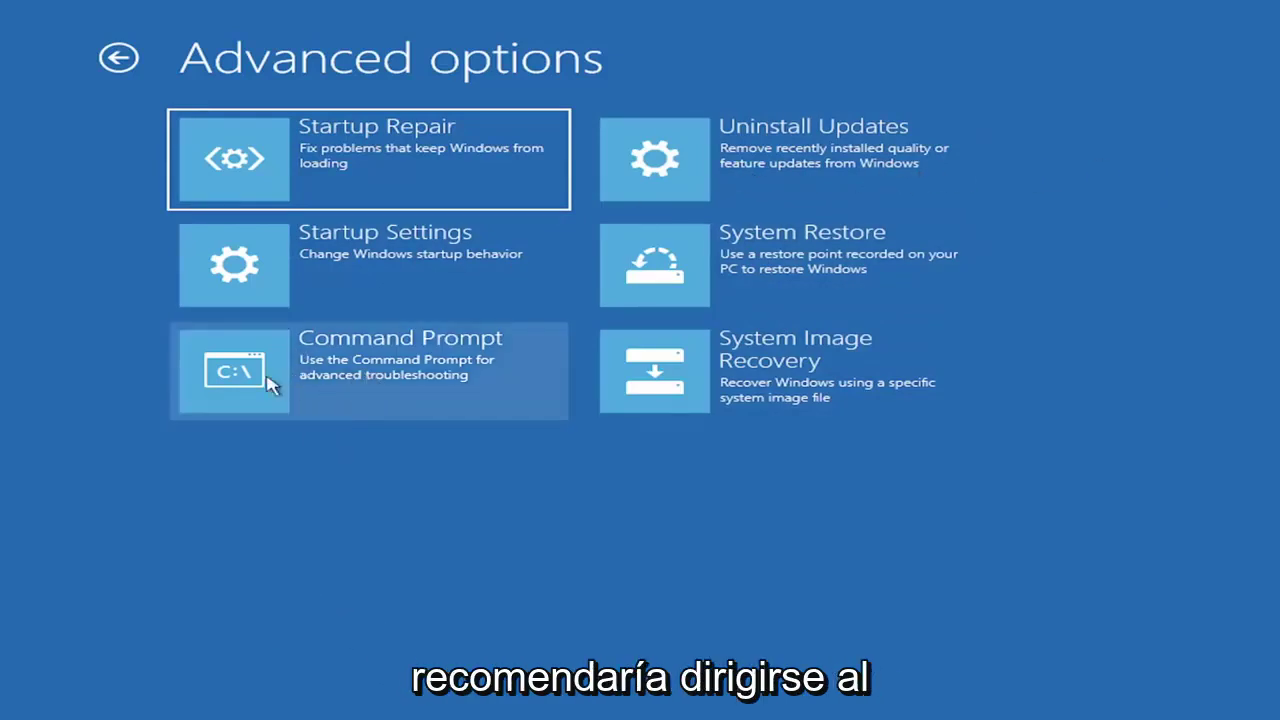
pyautogui.click(374, 370)
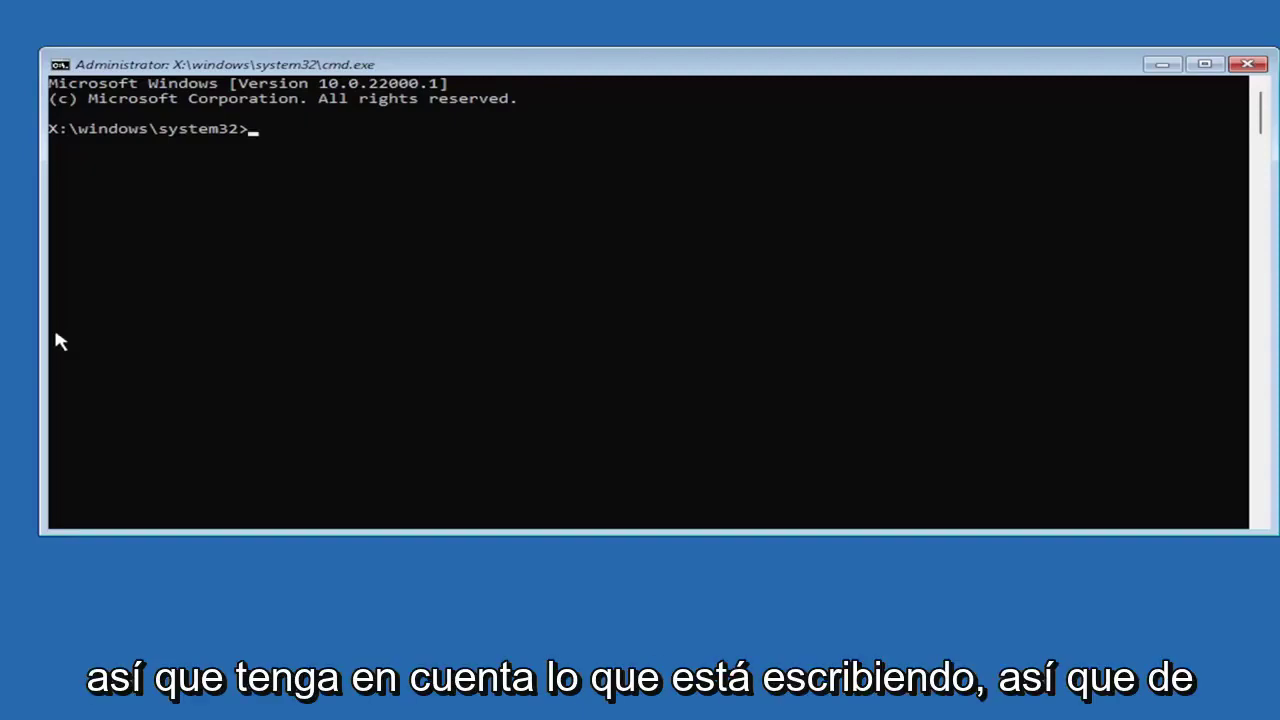
pyautogui.click(405, 196)
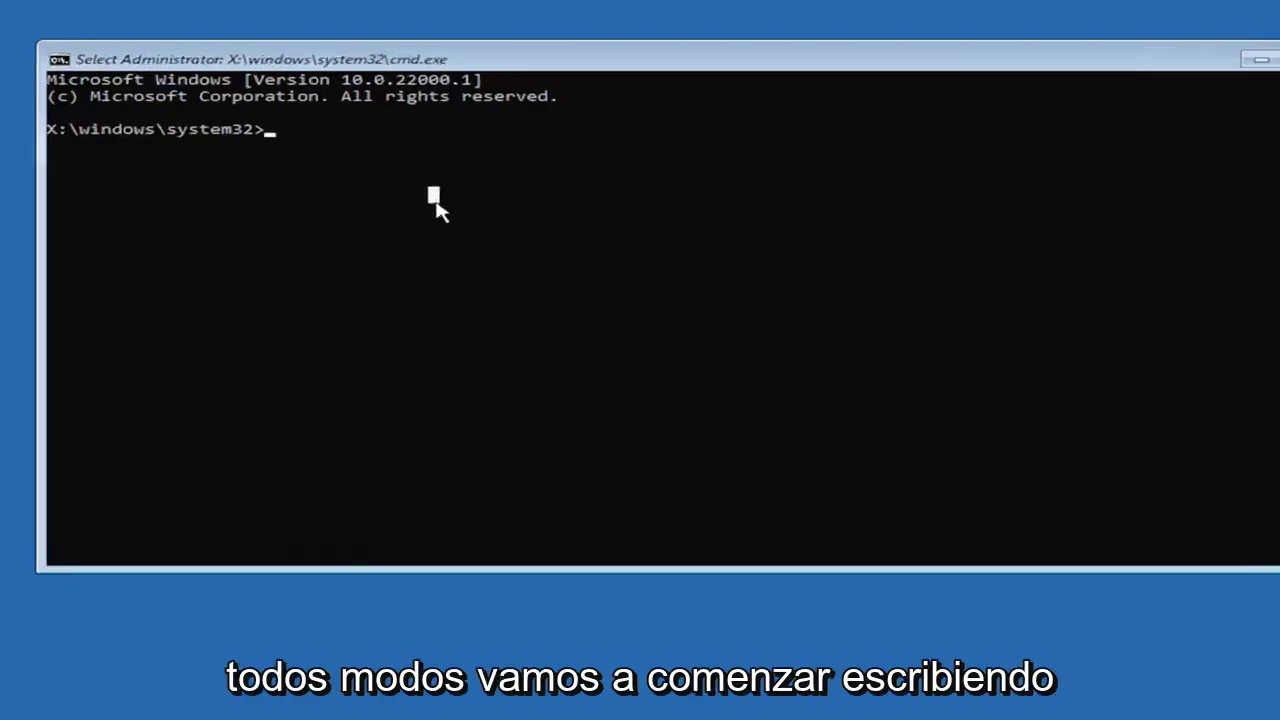
# Step: Run Bootrec /fixmbr to repair the master boot record
pyautogui.write('Bootrec')
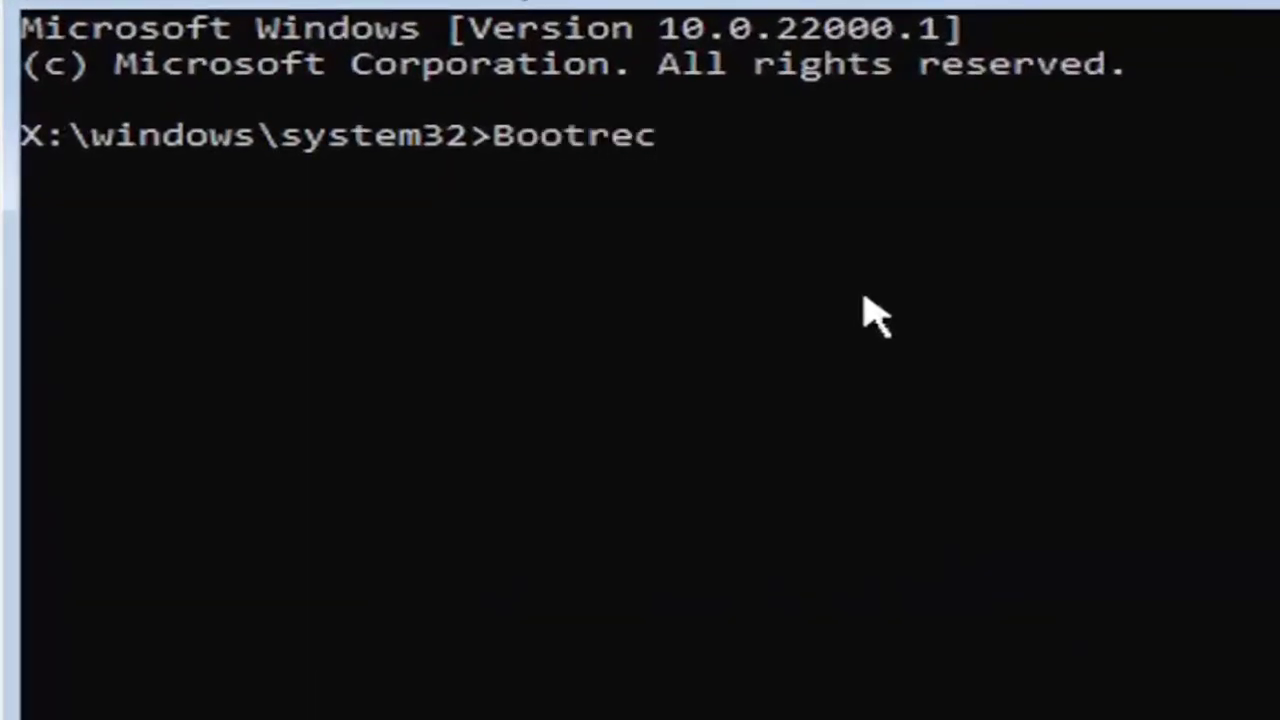
pyautogui.write(' /fix')
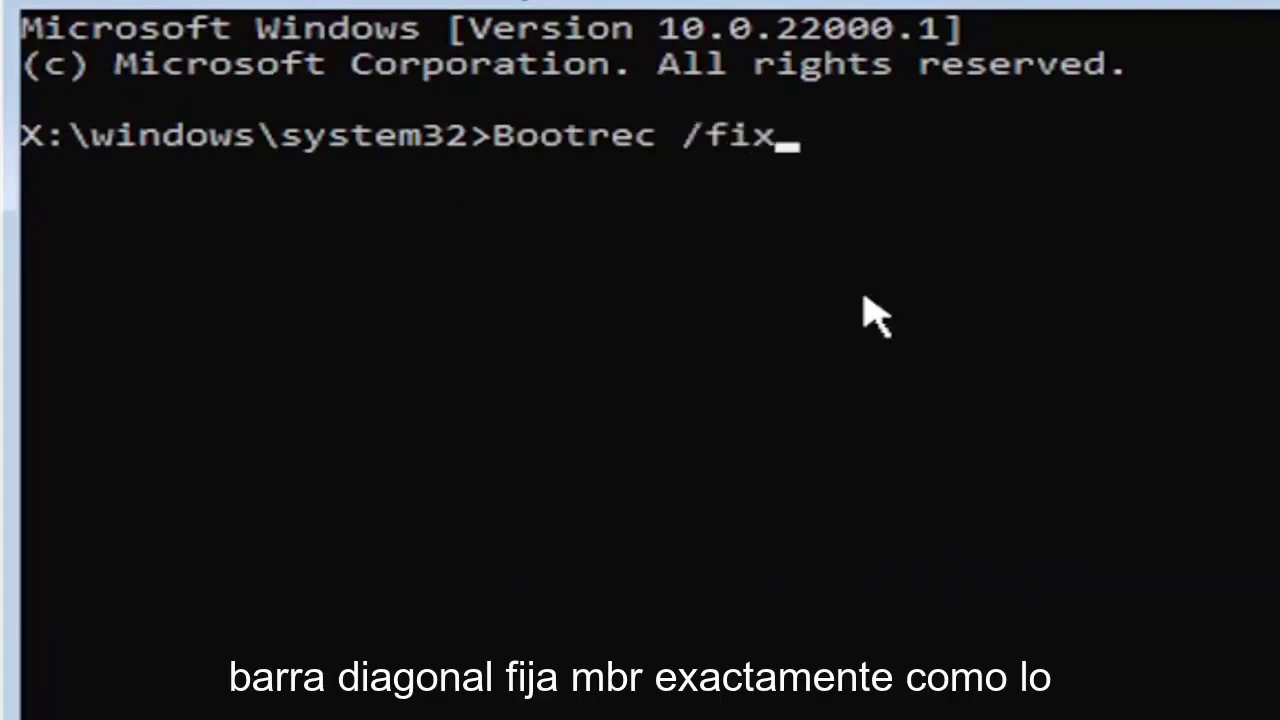
pyautogui.write('mbr')
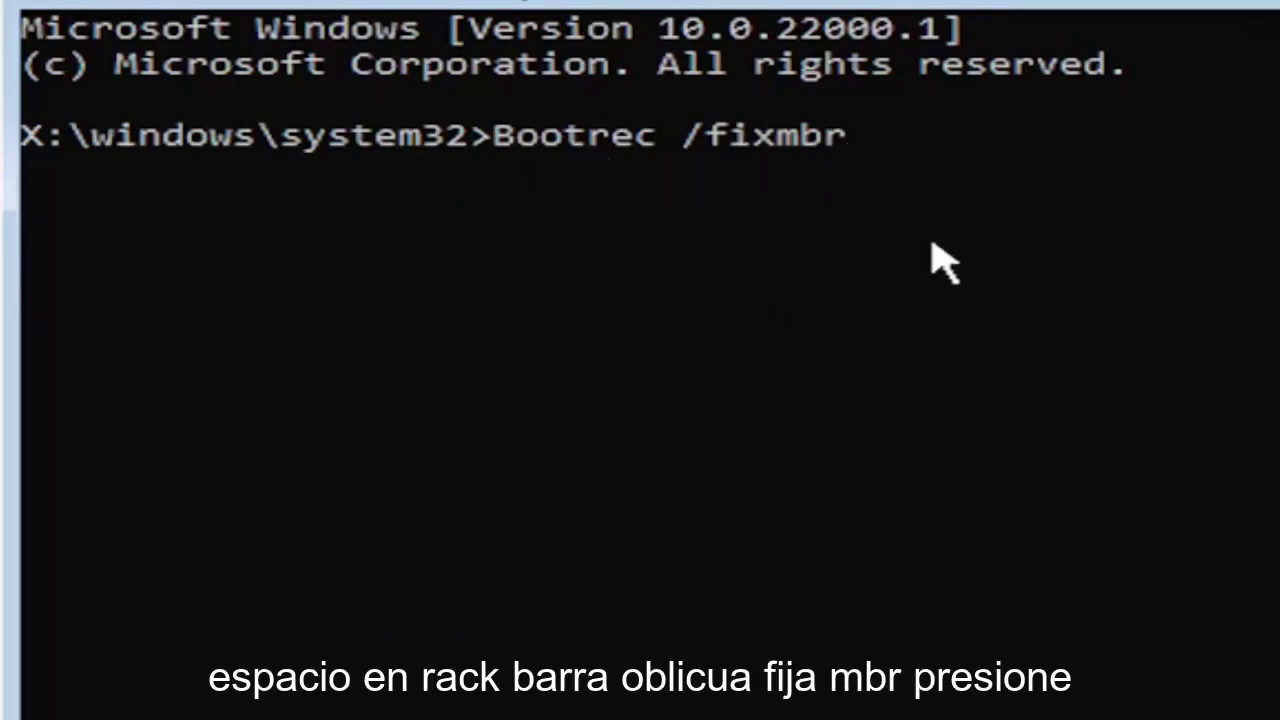
pyautogui.press('Return')
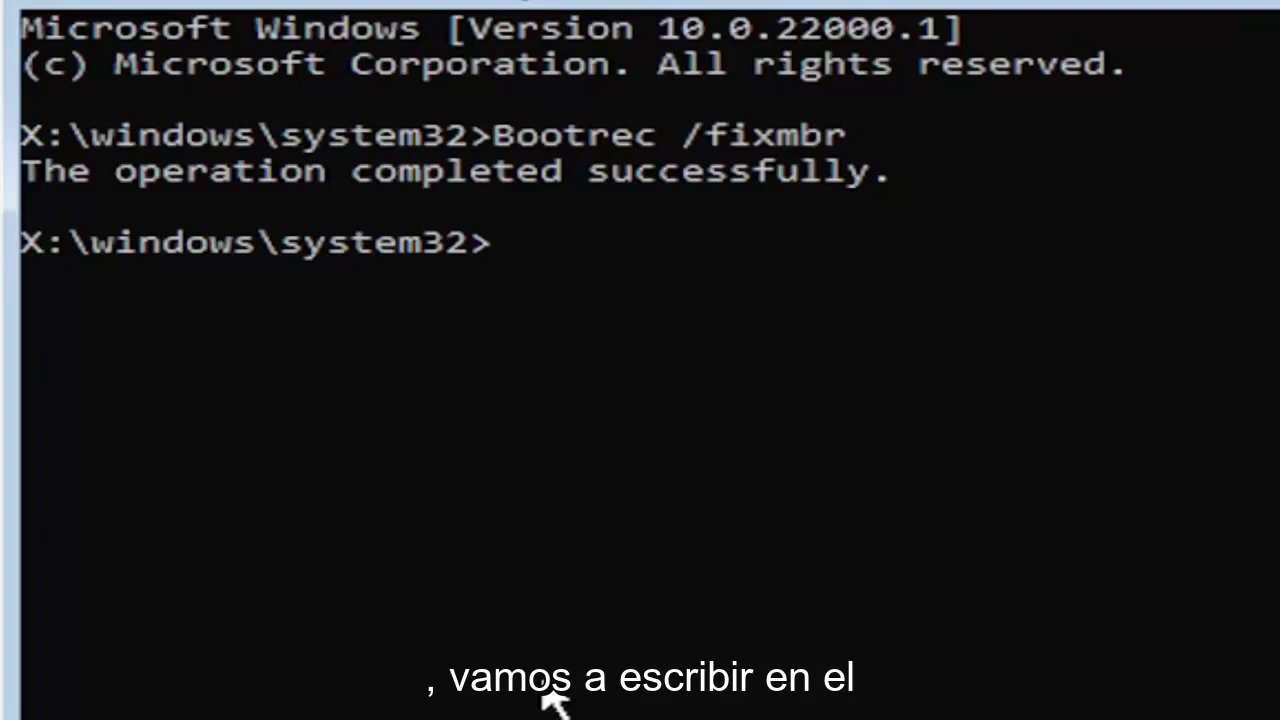
# Step: Back up the boot configuration data with bcdedit /export c:\bcdbackup
pyautogui.write('bcded')
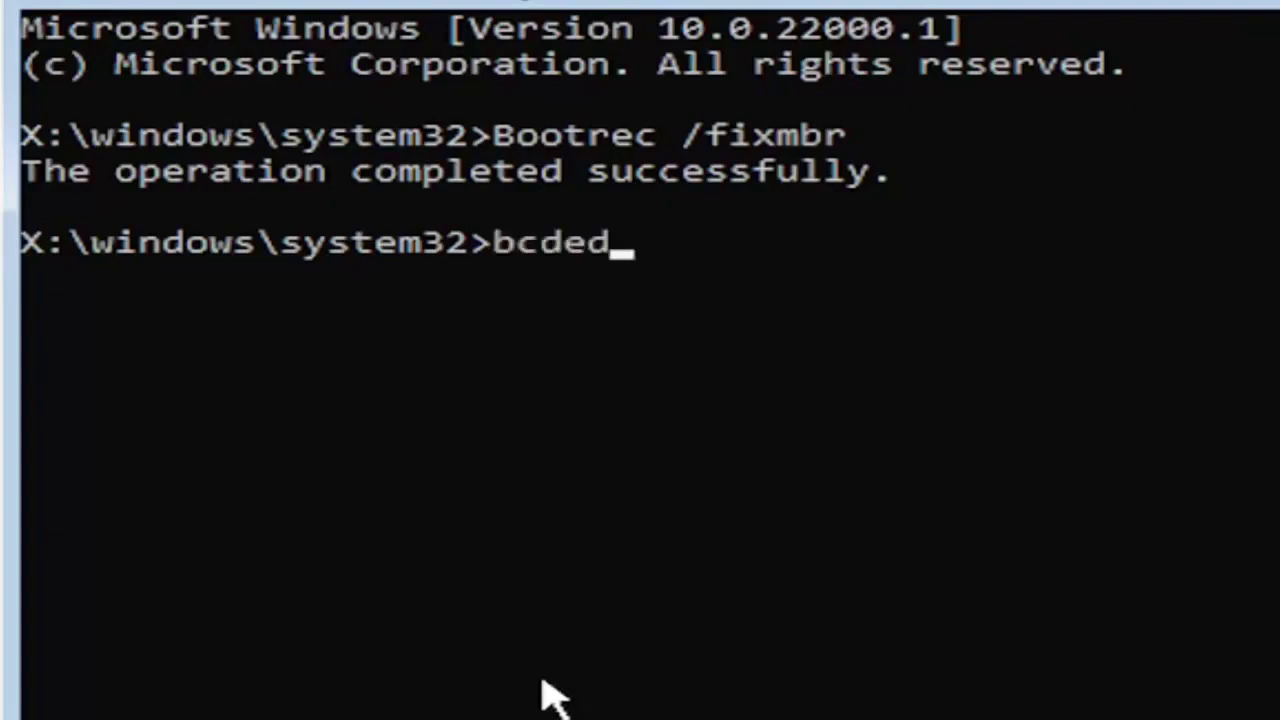
pyautogui.write('it ')
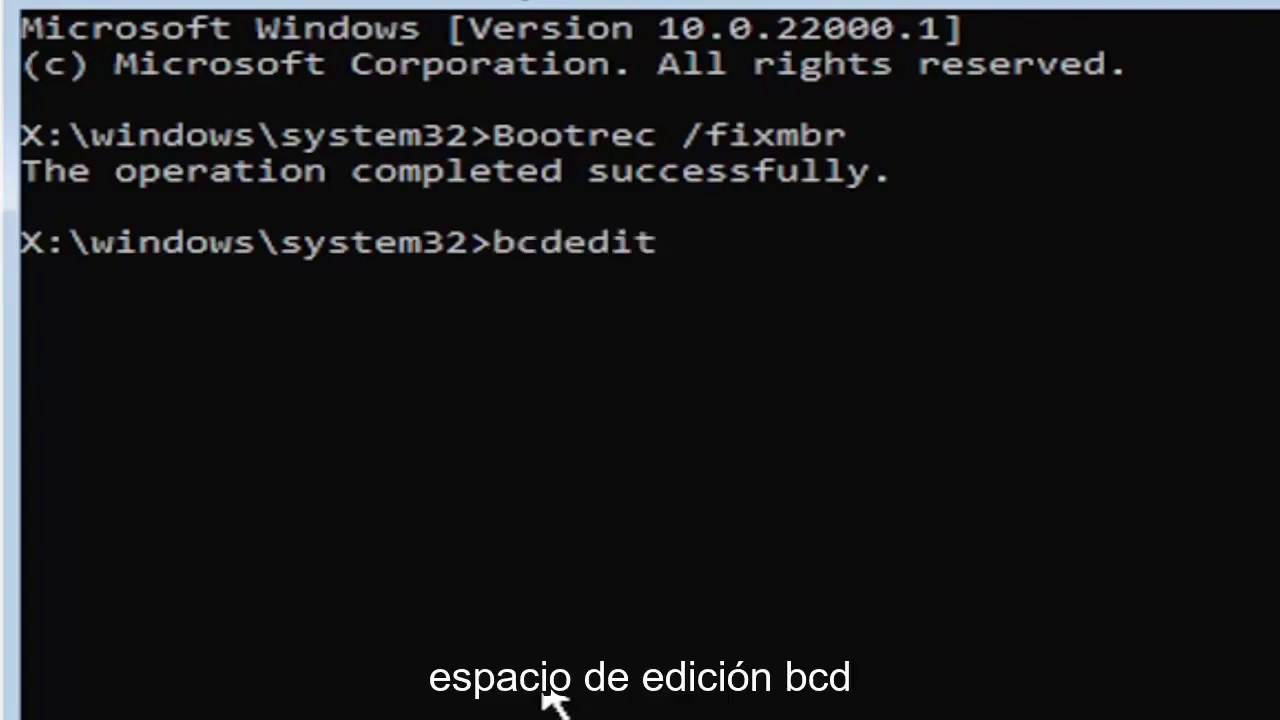
pyautogui.write('/export')
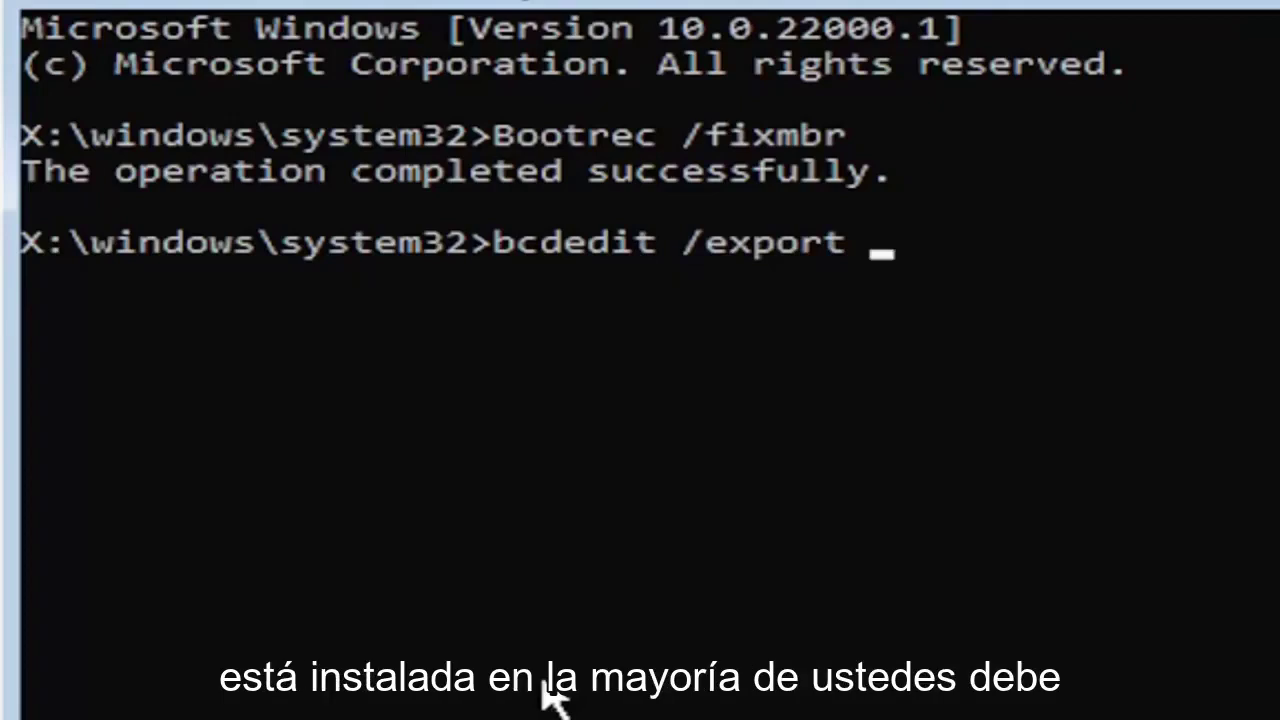
pyautogui.write(' c')
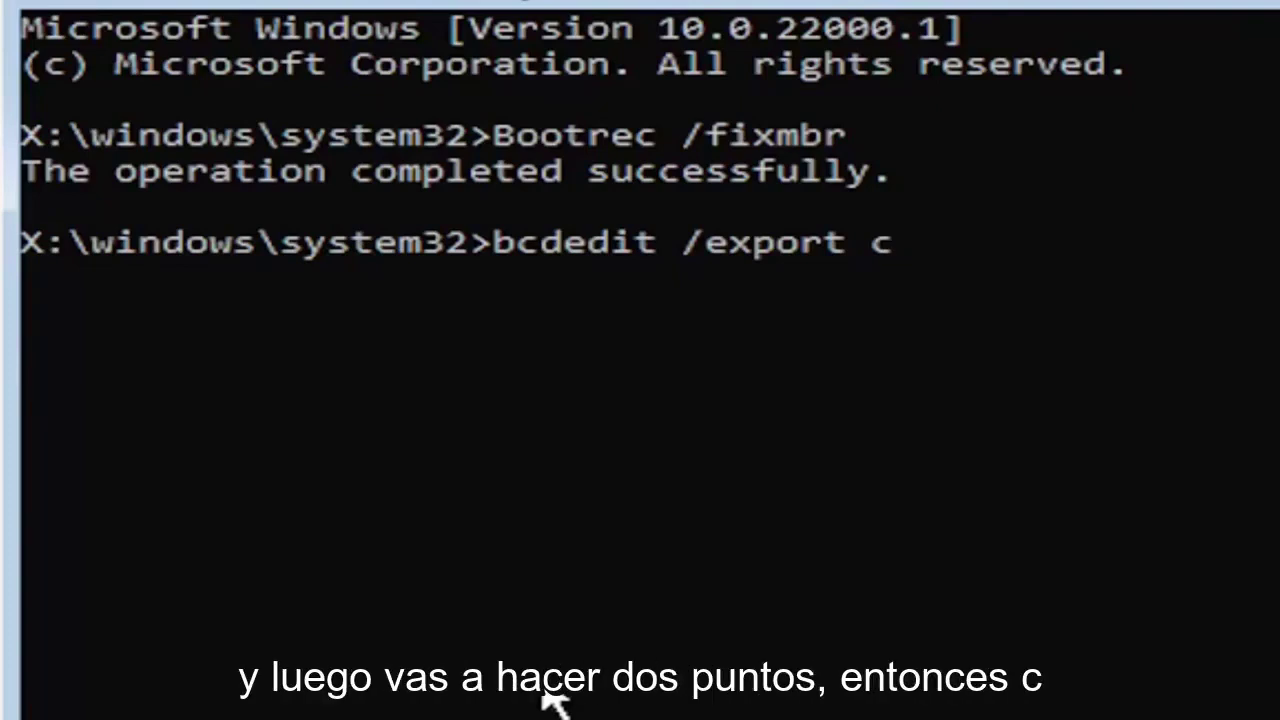
pyautogui.write(':')
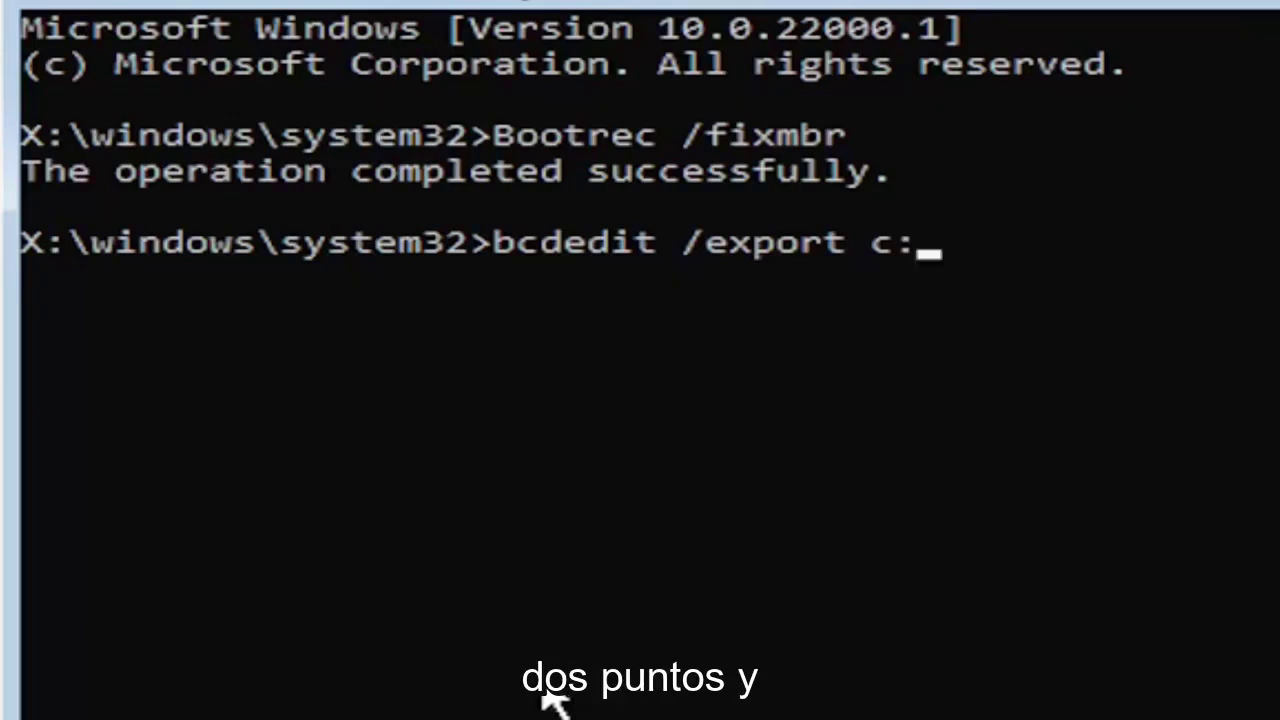
pyautogui.write('\\')
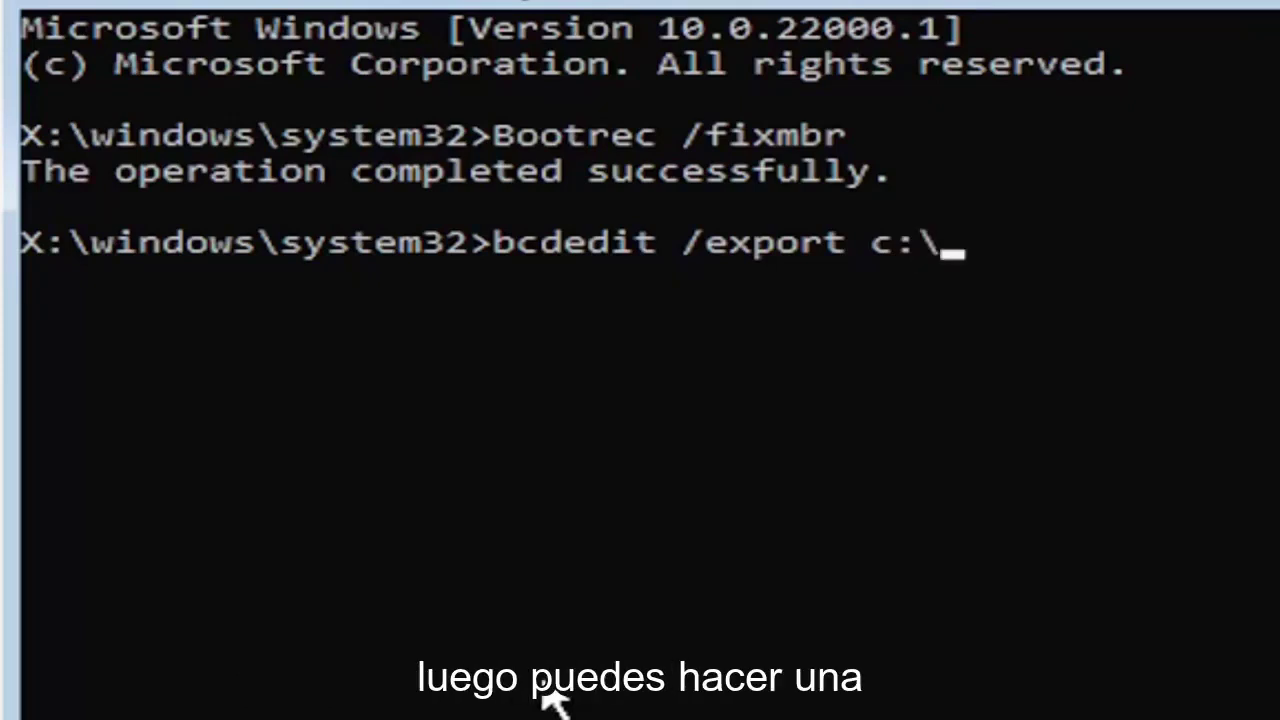
pyautogui.write('bcdba')
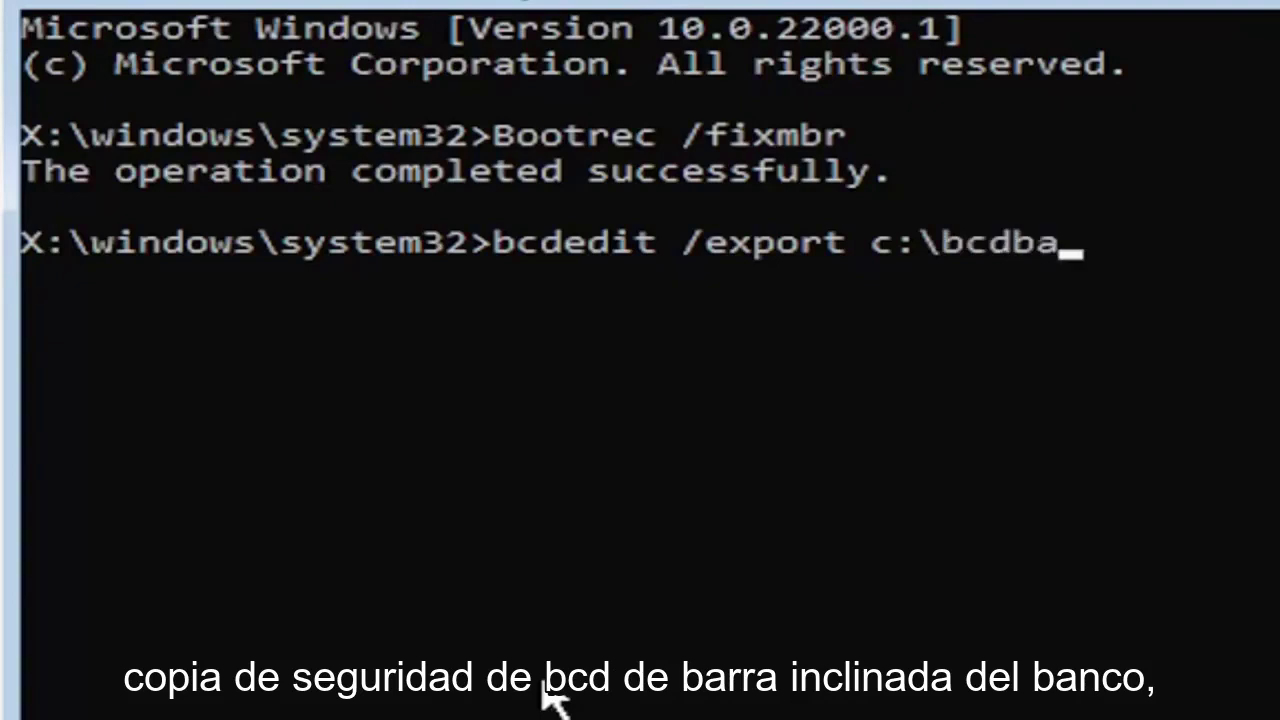
pyautogui.write('ckup')
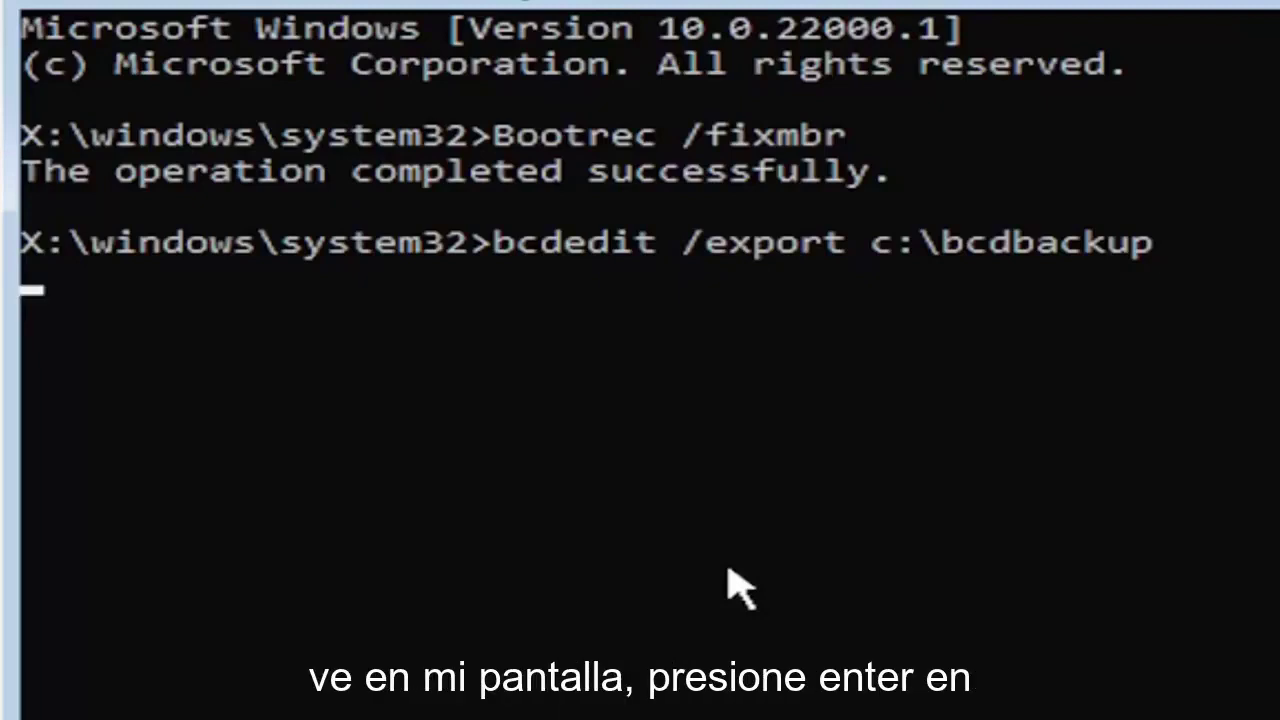
pyautogui.press('Return')
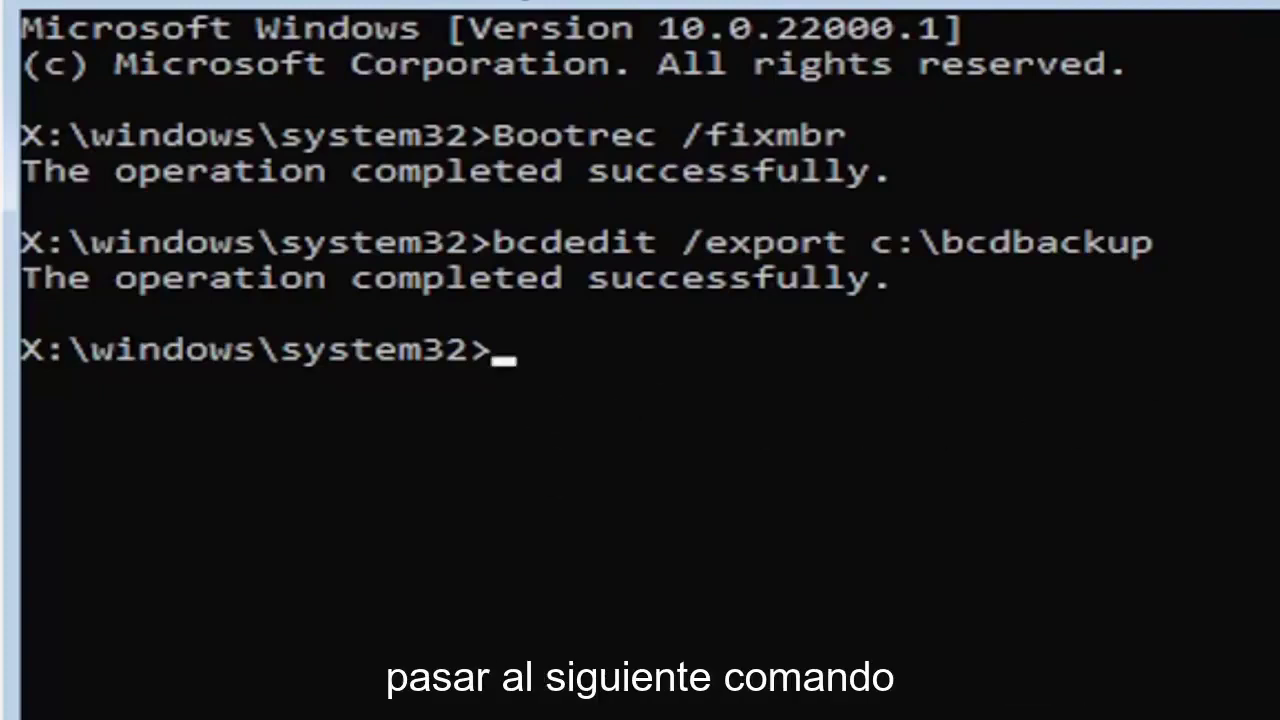
# Step: Enter attrib c:\boot\bcd -h -r -s at the prompt without running it
pyautogui.write('a')
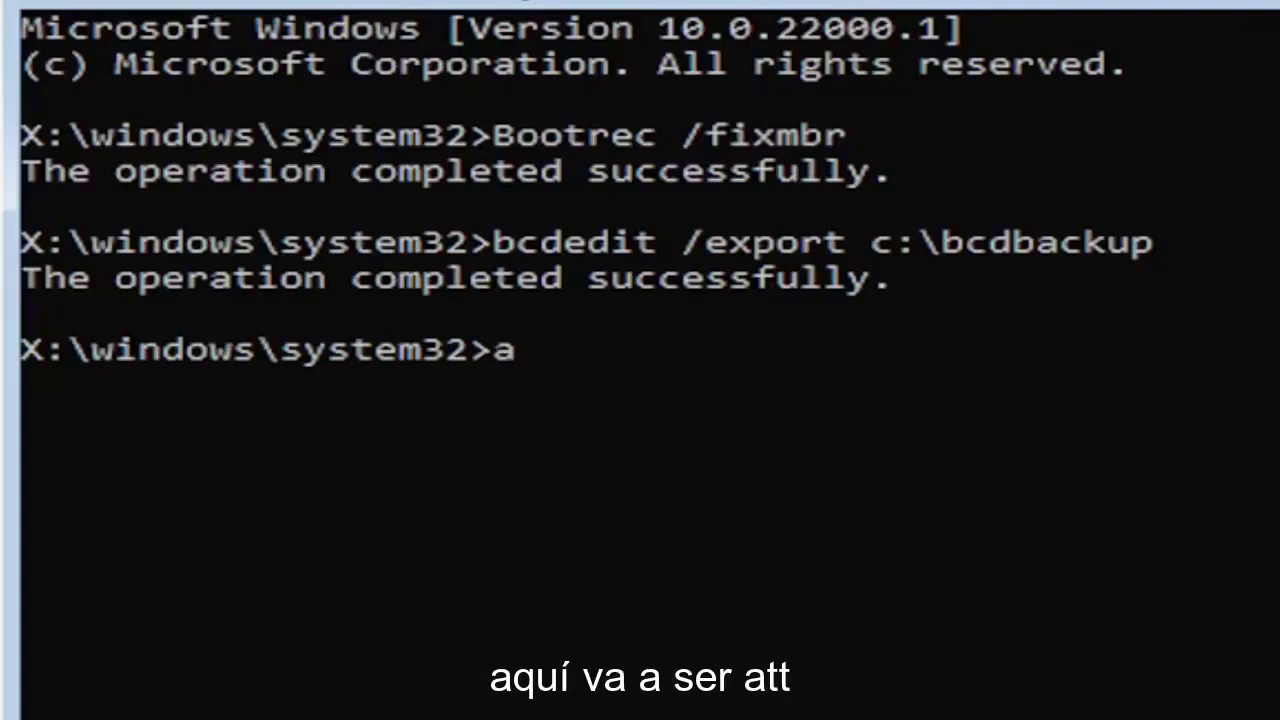
pyautogui.write('ttri')
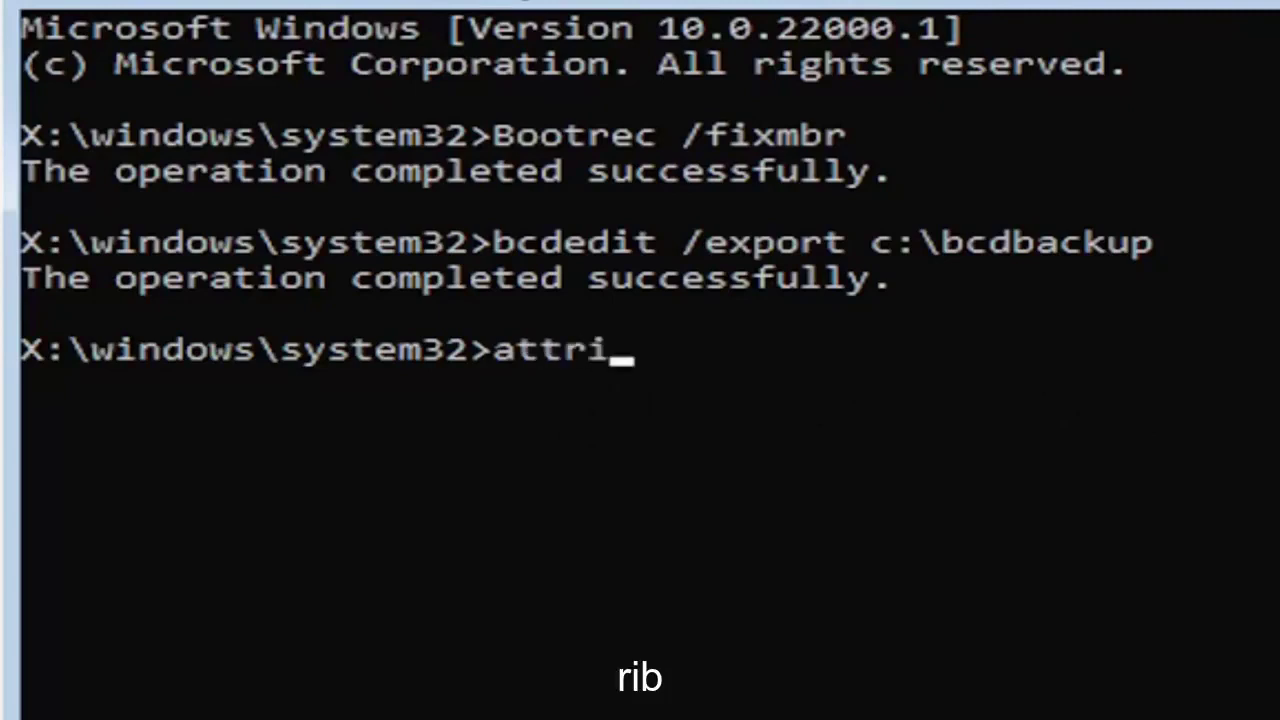
pyautogui.write('b ')
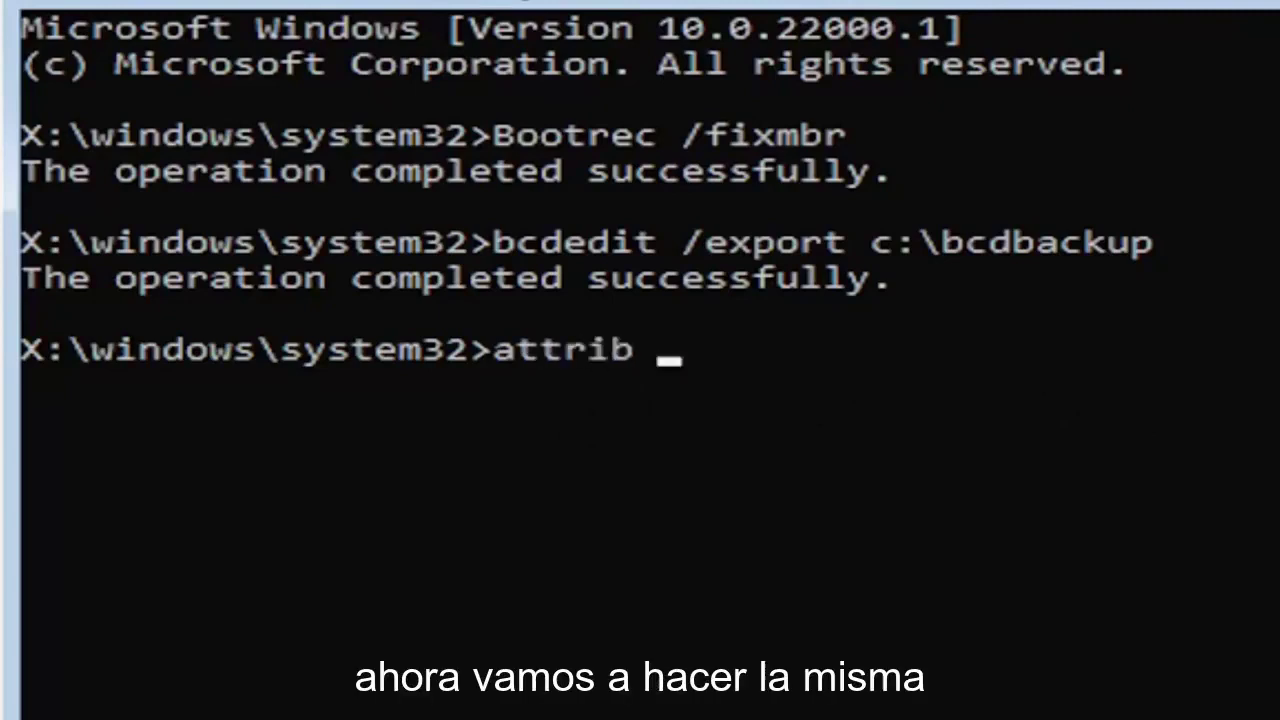
pyautogui.write('c')
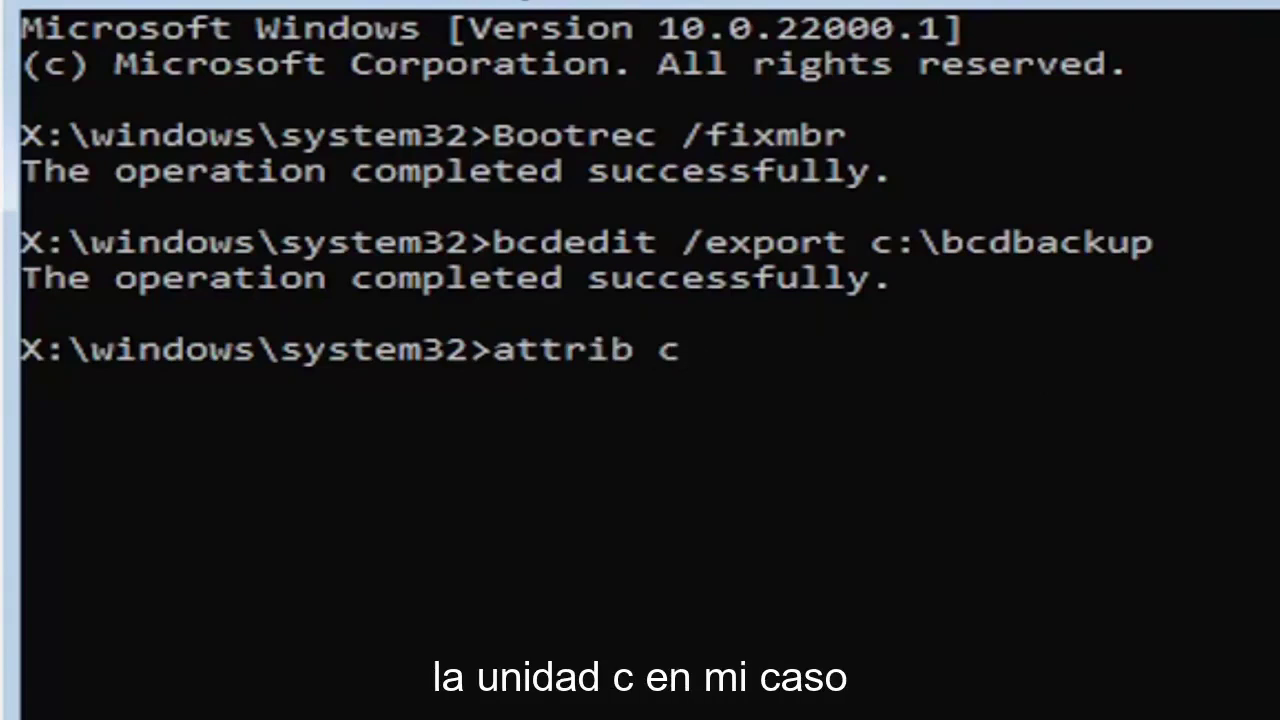
pyautogui.write(':')
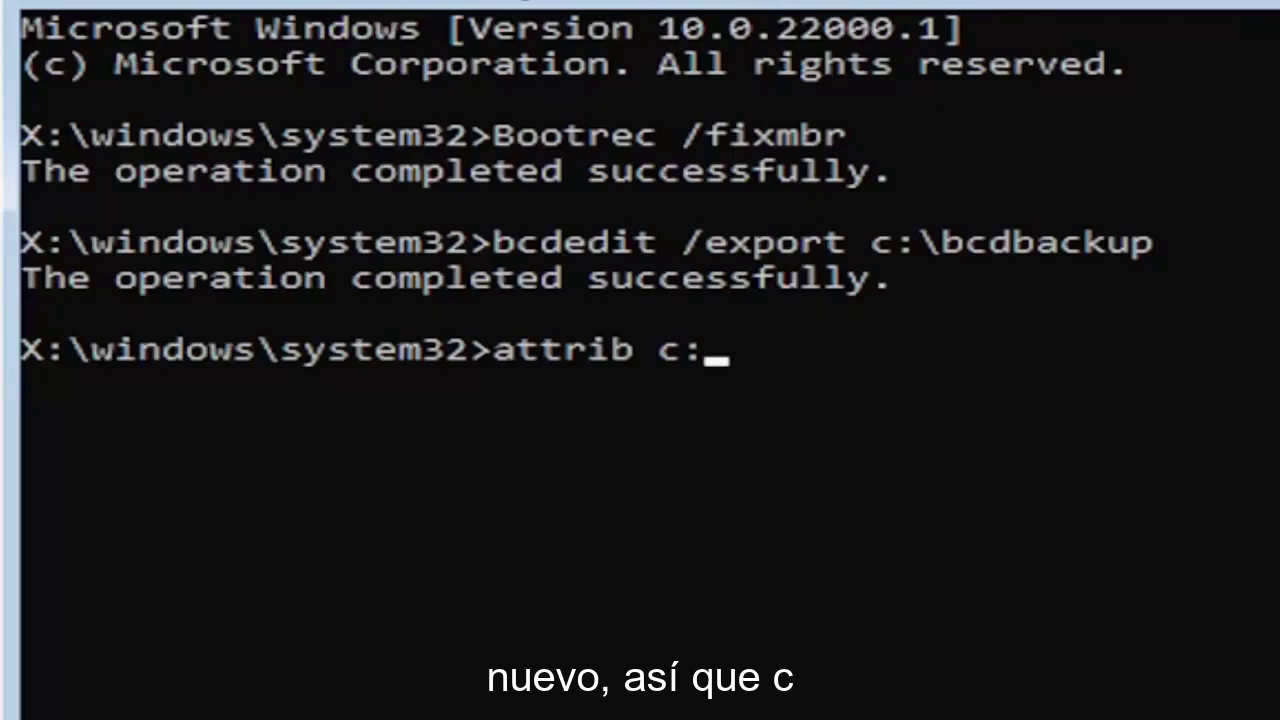
pyautogui.write('\\bo')
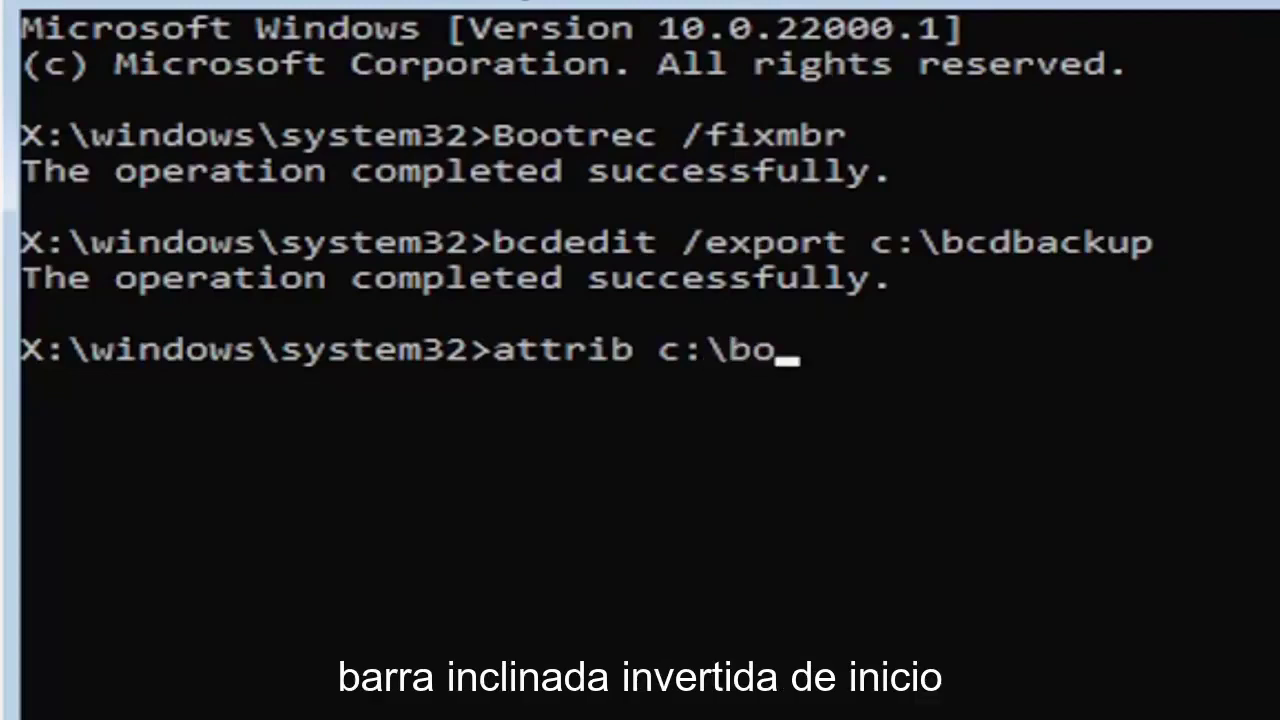
pyautogui.write('ot')
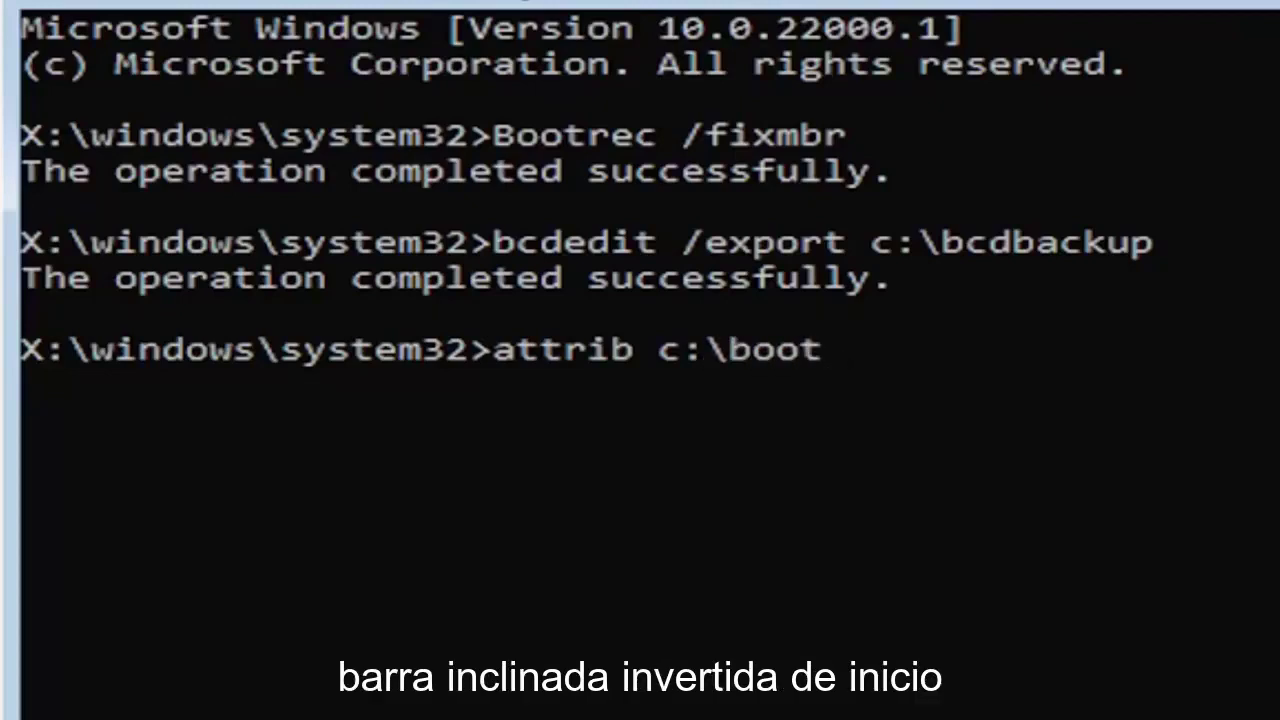
pyautogui.write('\\')
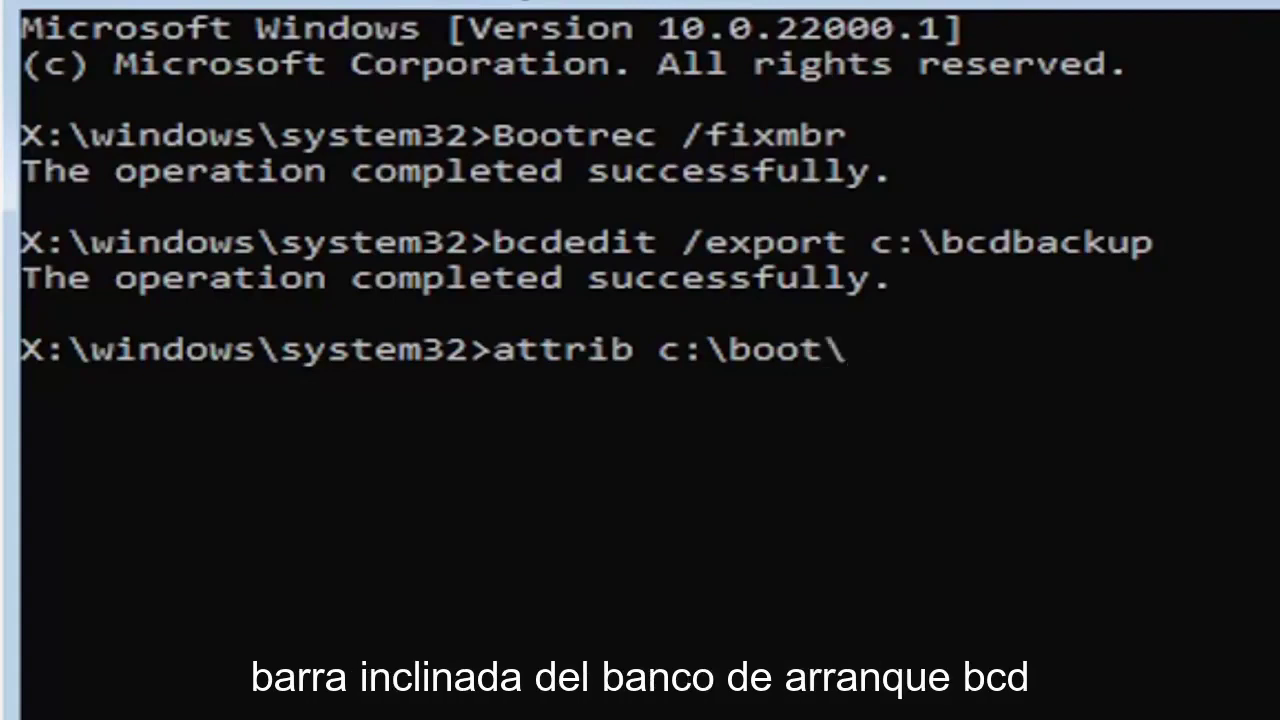
pyautogui.write('bcd ')
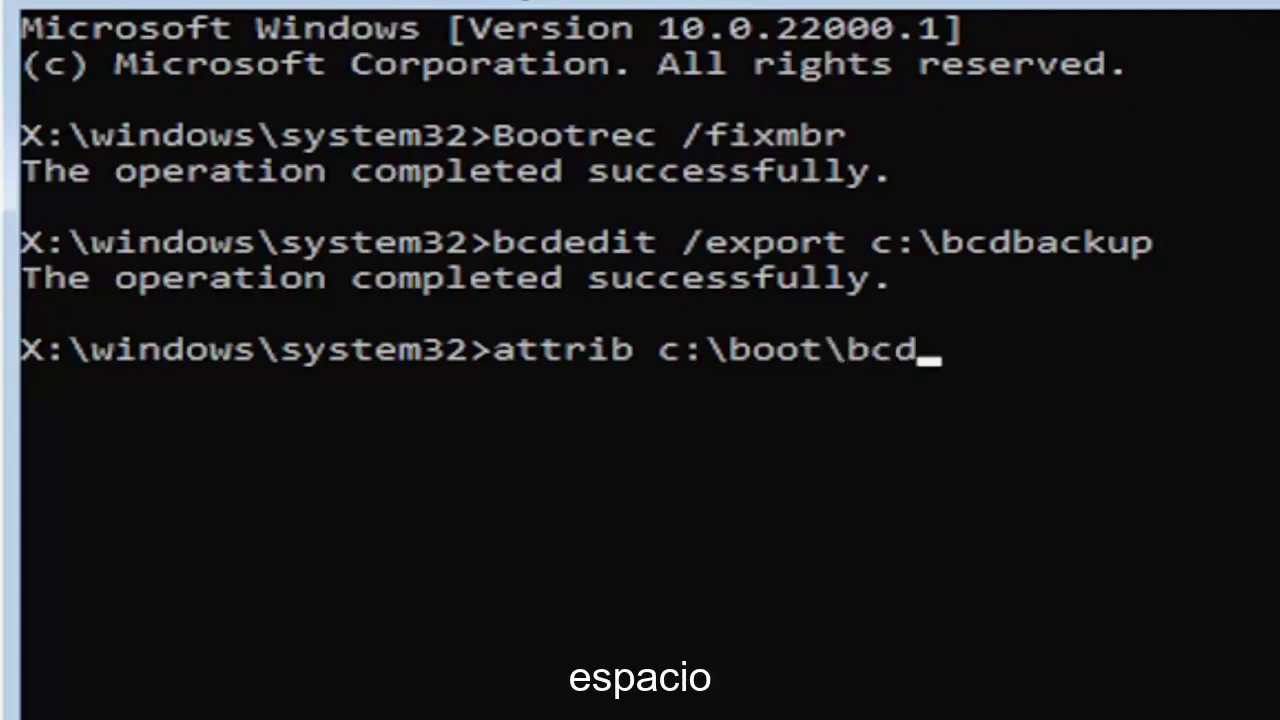
pyautogui.write('-')
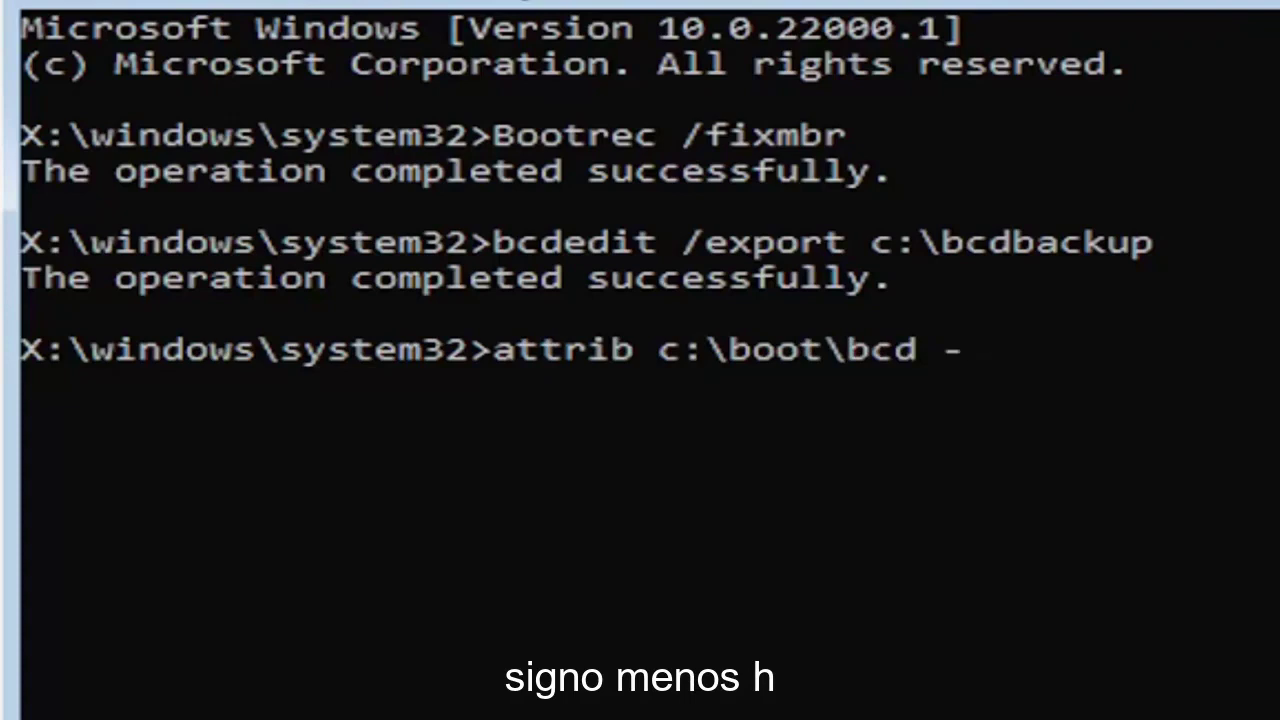
pyautogui.write('h')
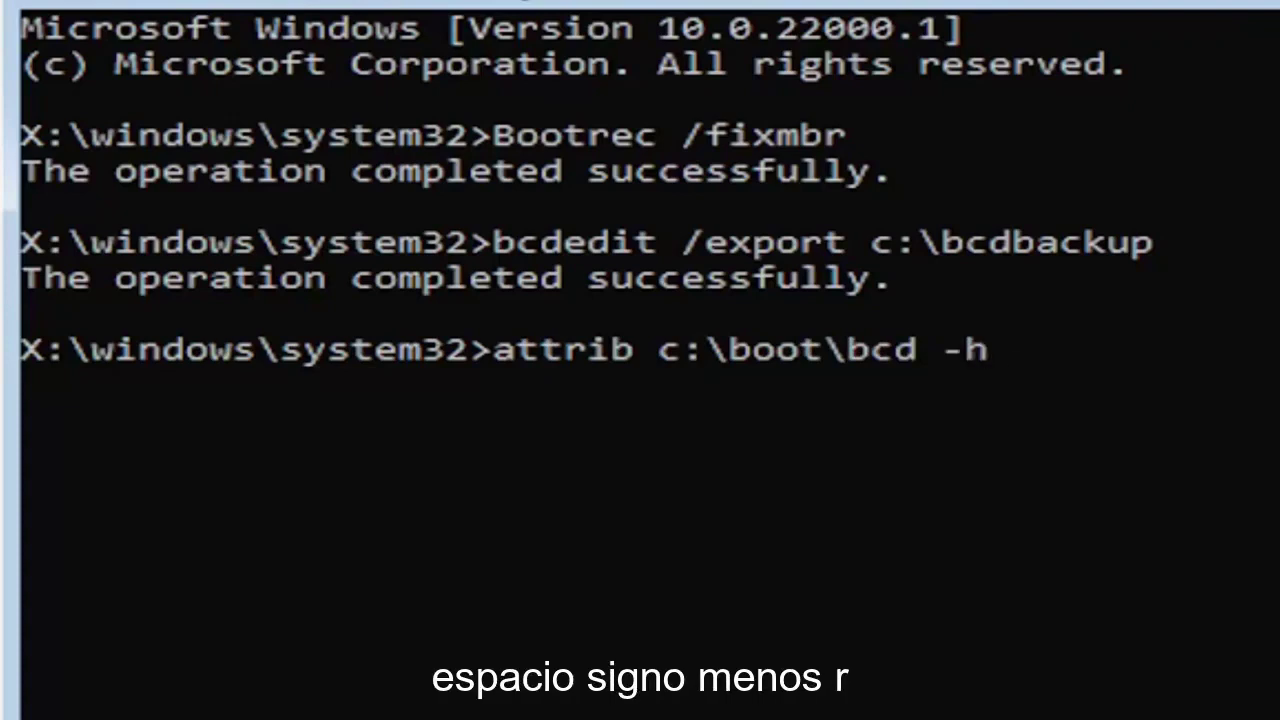
pyautogui.write(' -r')
pyautogui.write(' -')
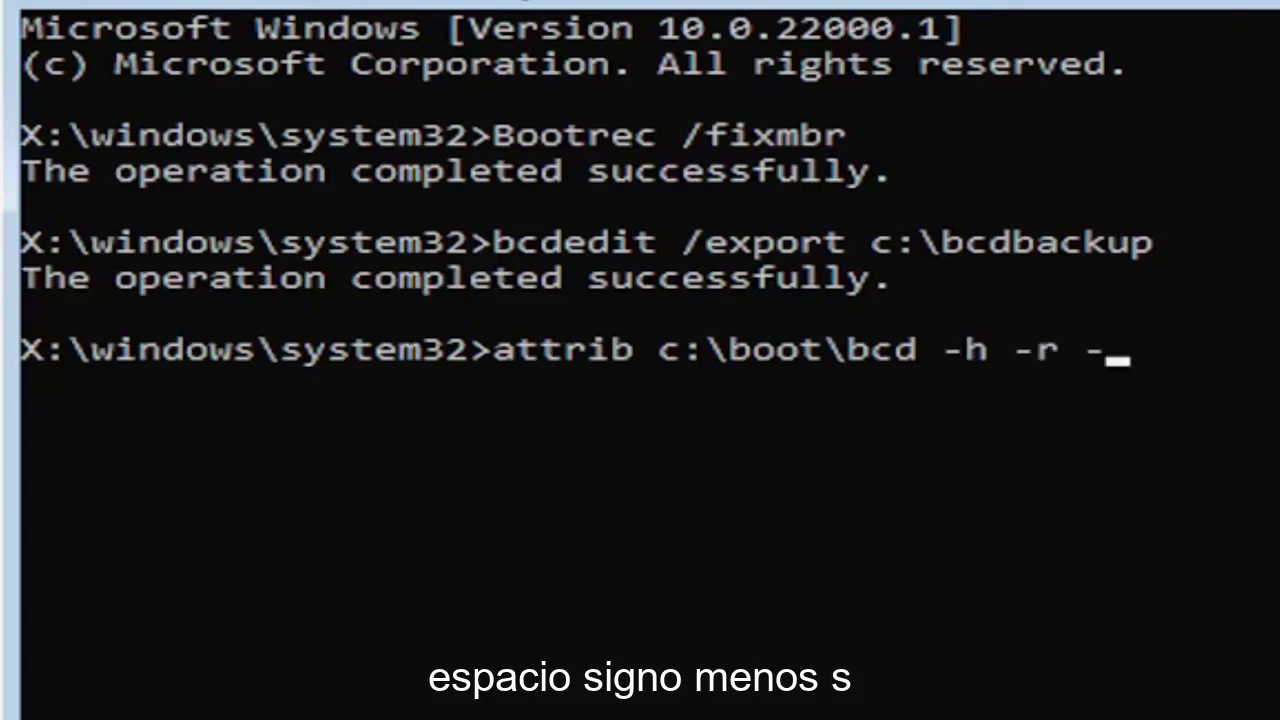
pyautogui.write('s')
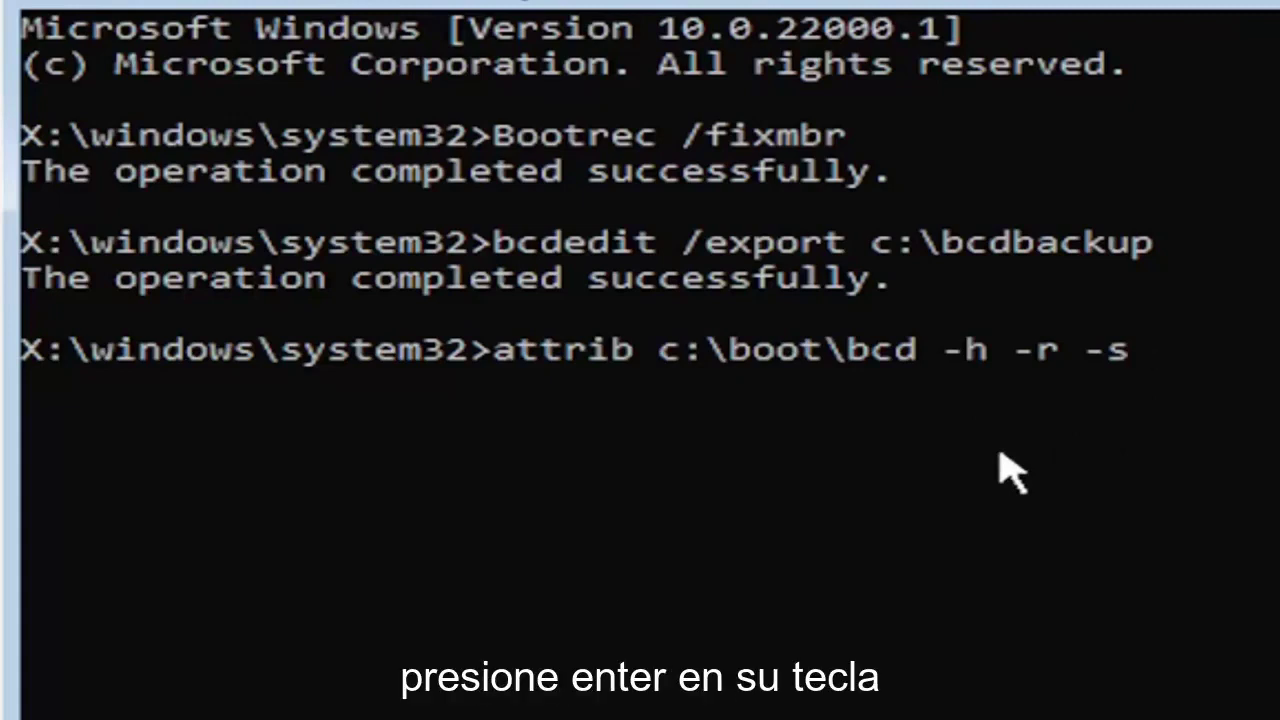
# Step: Run the attrib command, then enter ren c:\boot\bcd bcd.old at the prompt
pyautogui.press('Return')
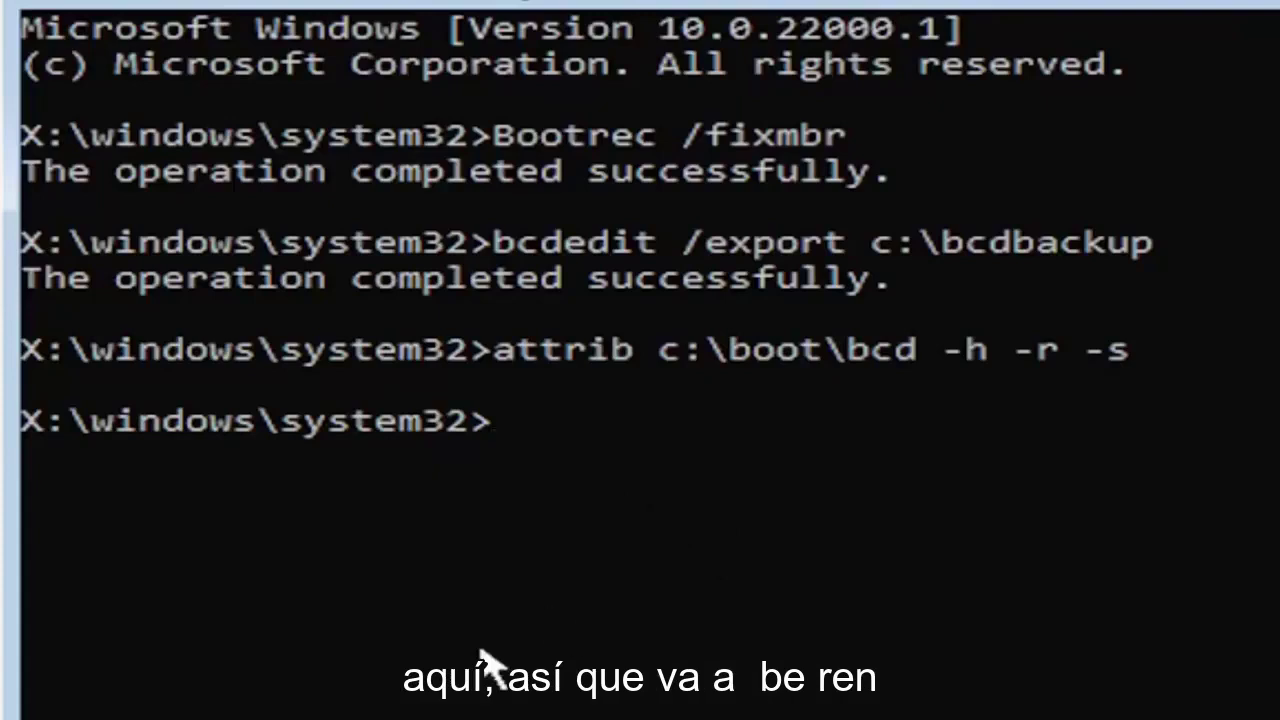
pyautogui.write('ren c')
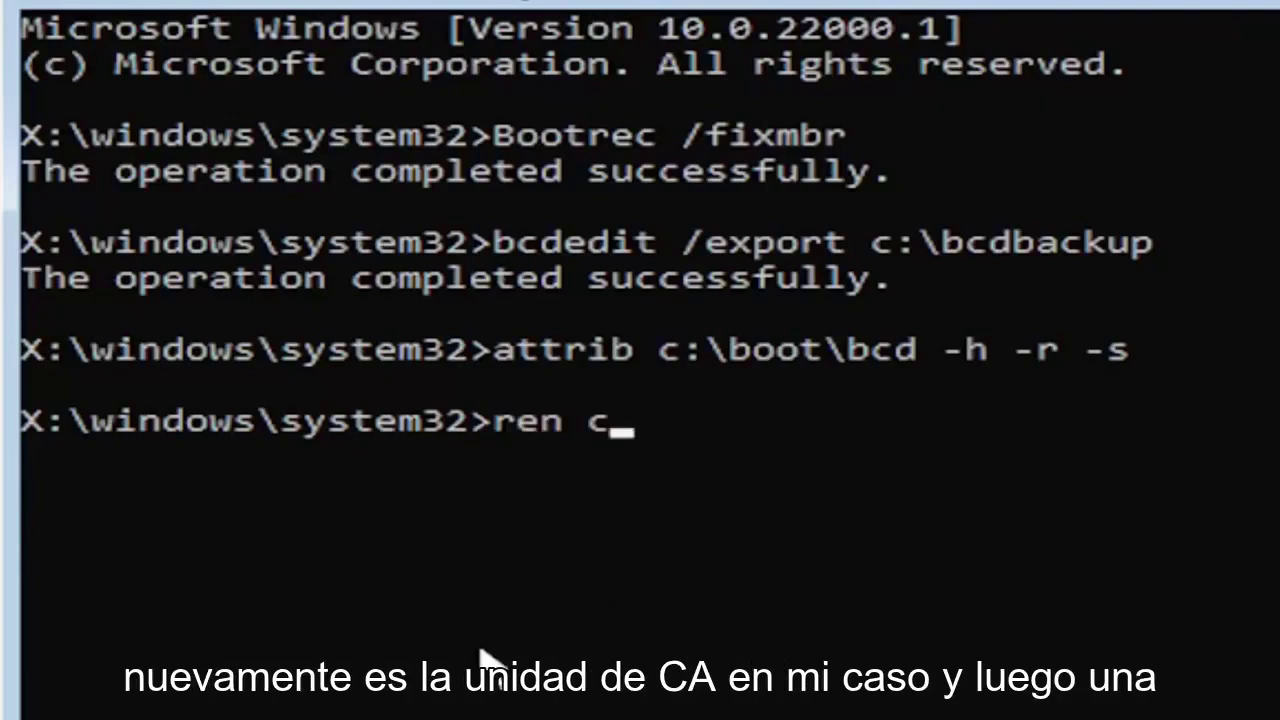
pyautogui.write(':\\boot')
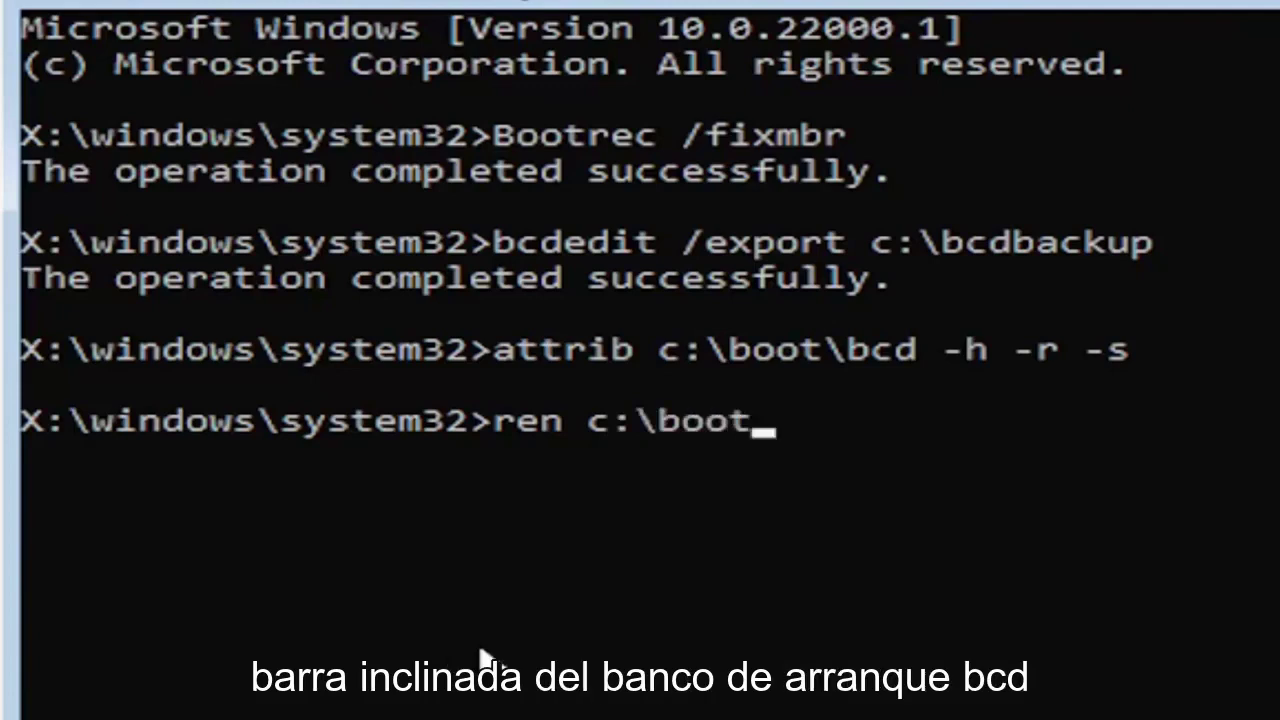
pyautogui.write('\\bcd')
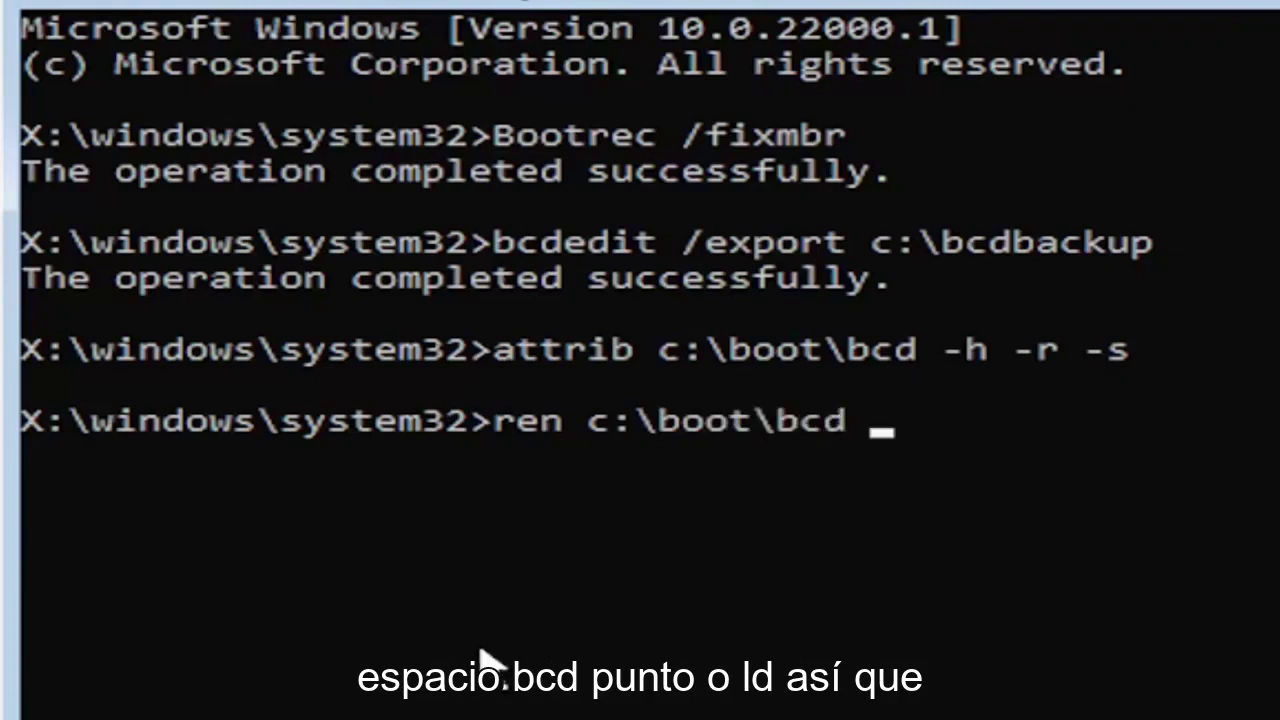
pyautogui.write(' bcd.')
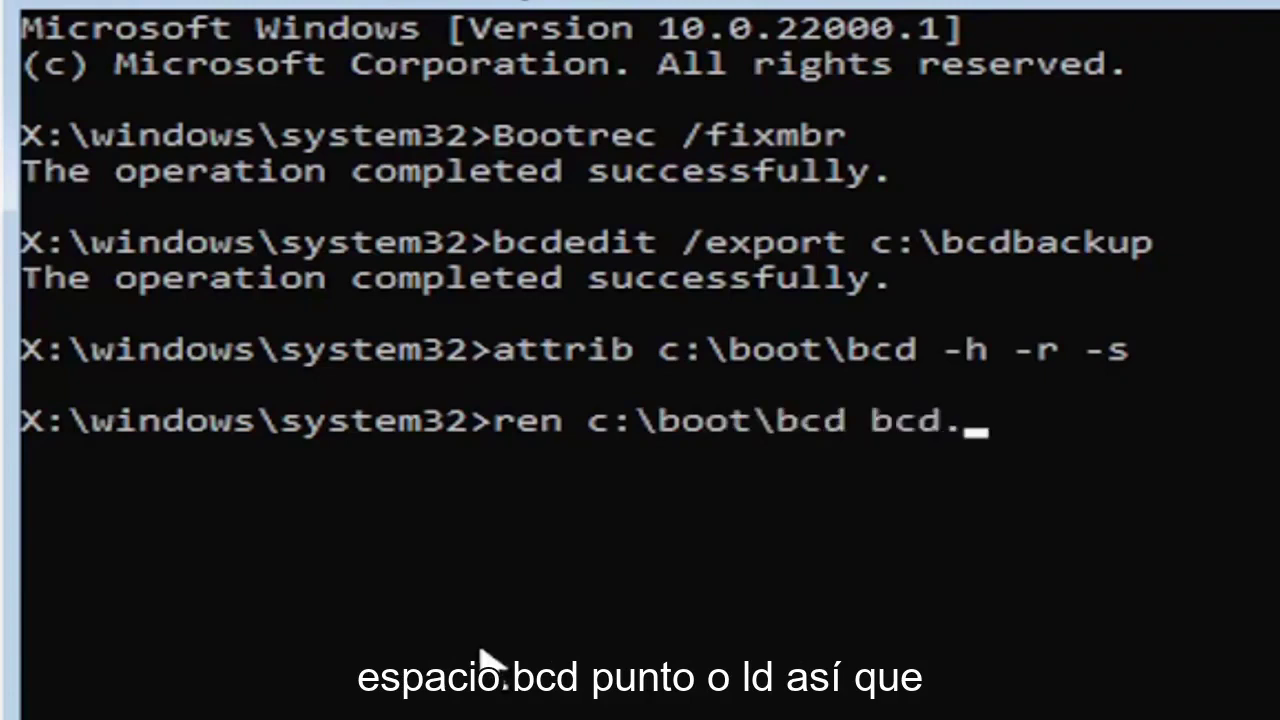
pyautogui.write('old')
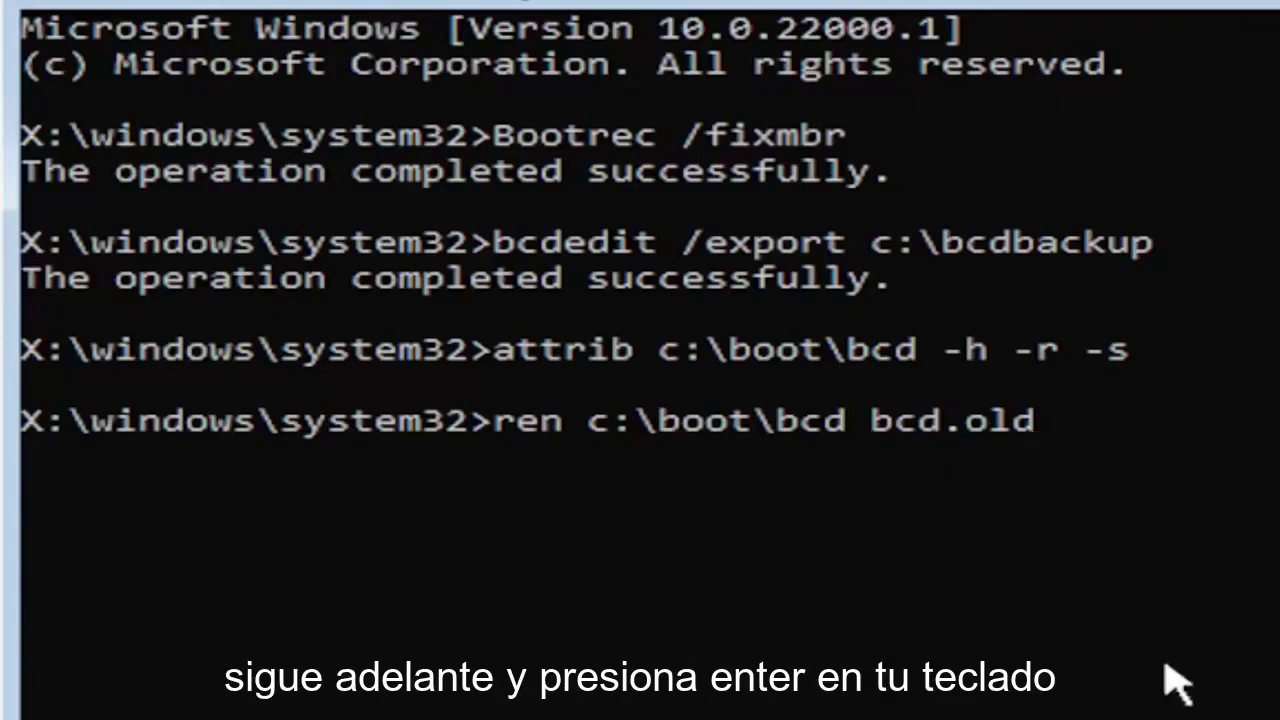
# Step: Rename the BCD store to bcd.old, then enter bootrec /rebuildbcd at the prompt
pyautogui.press('Return')
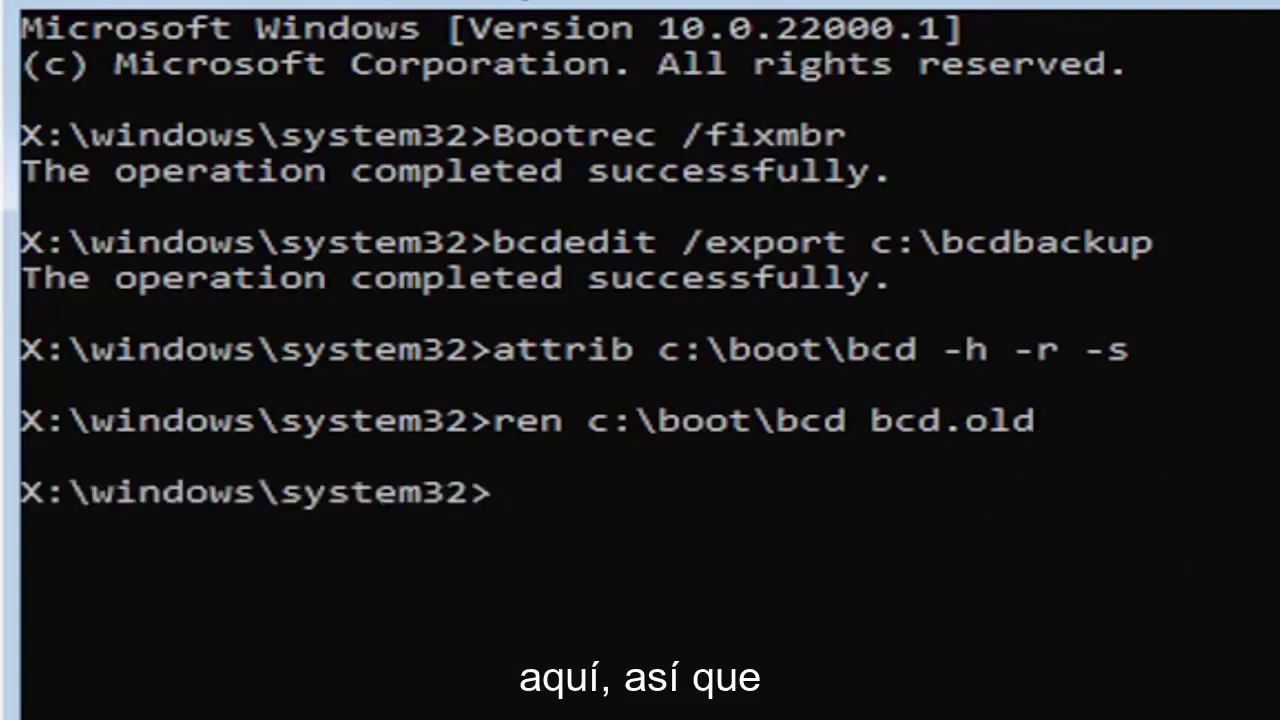
pyautogui.write('bootrec ')
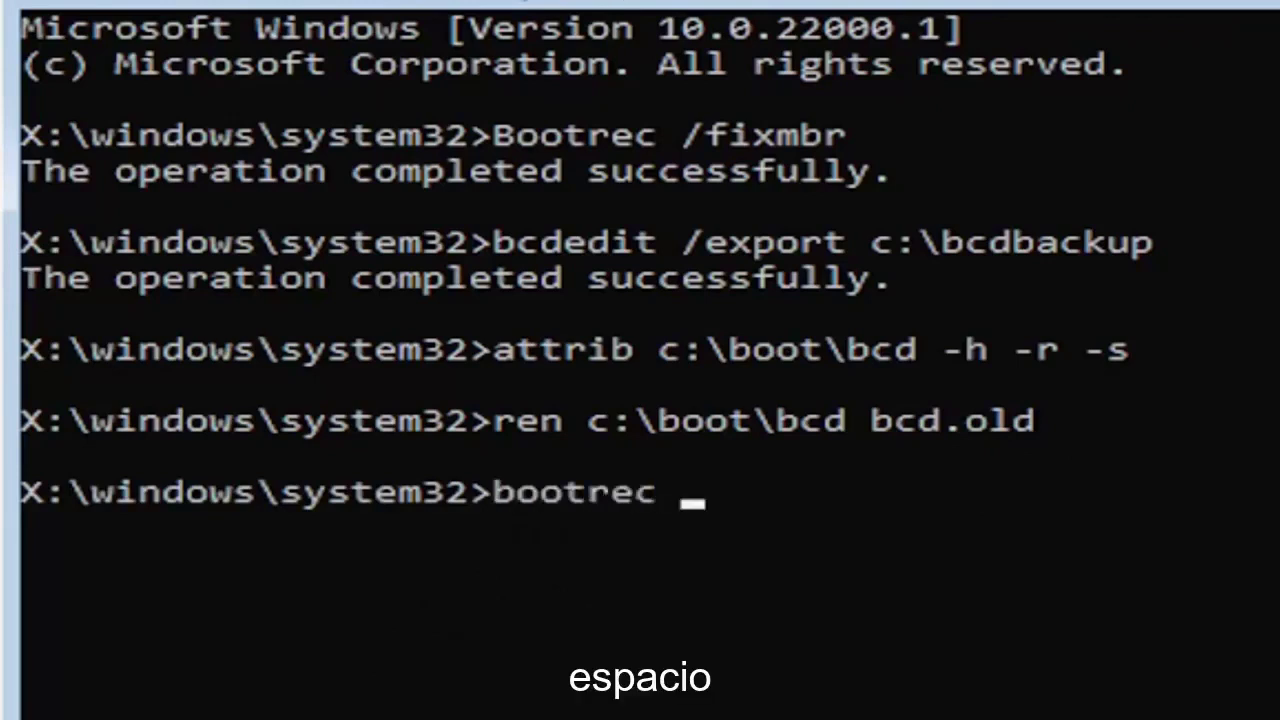
pyautogui.write('/rebu')
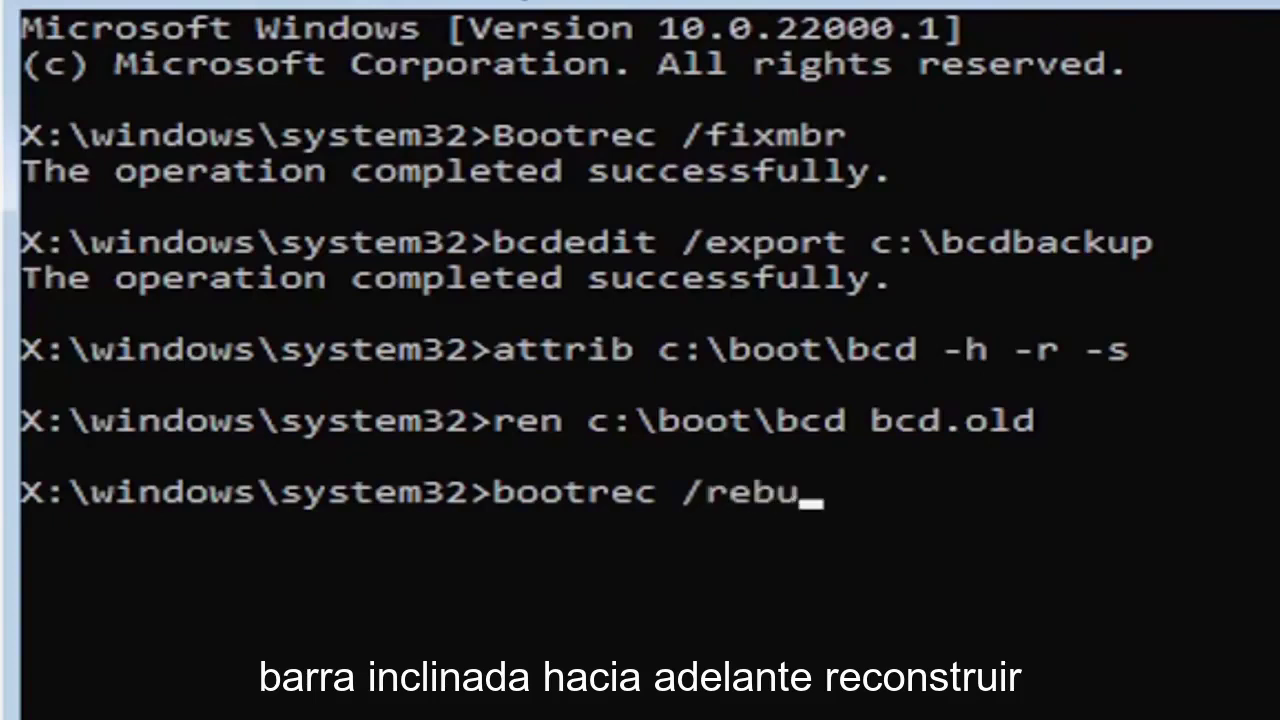
pyautogui.write('ildb')
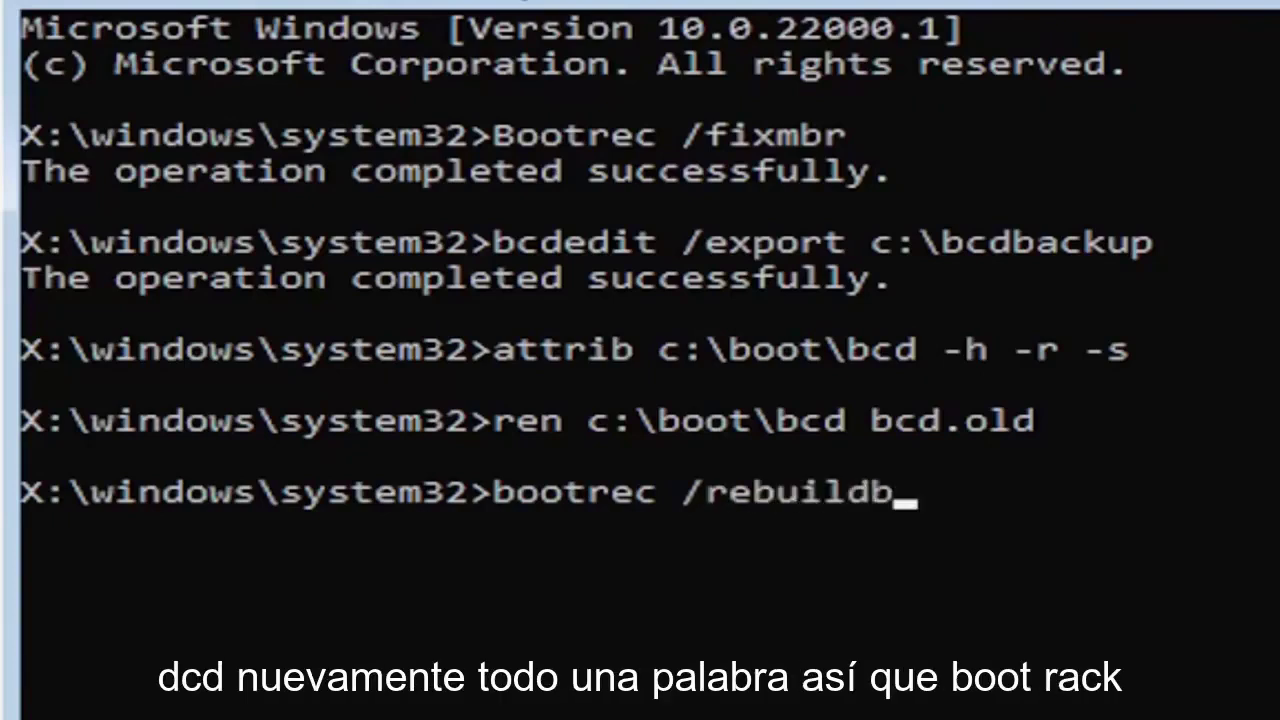
pyautogui.write('cd')
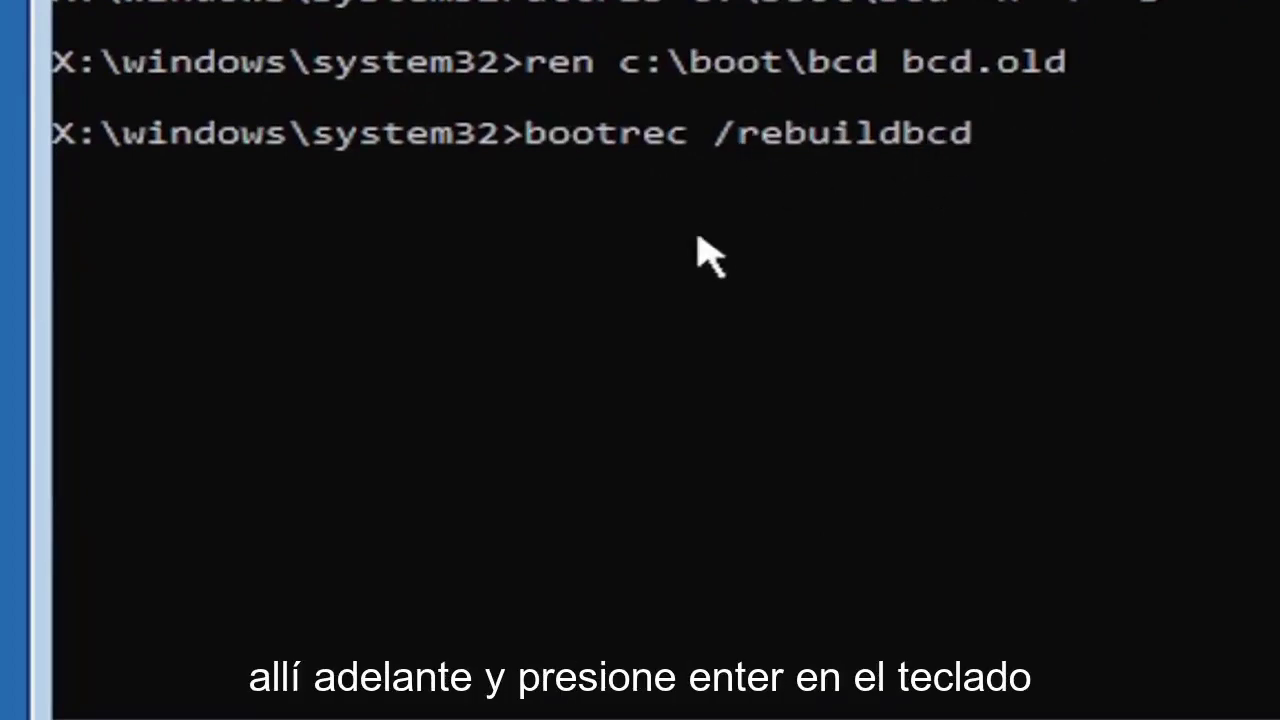
# Step: Run bootrec /rebuildbcd and answer y to add D:\Windows to the boot list
pyautogui.press('Return')
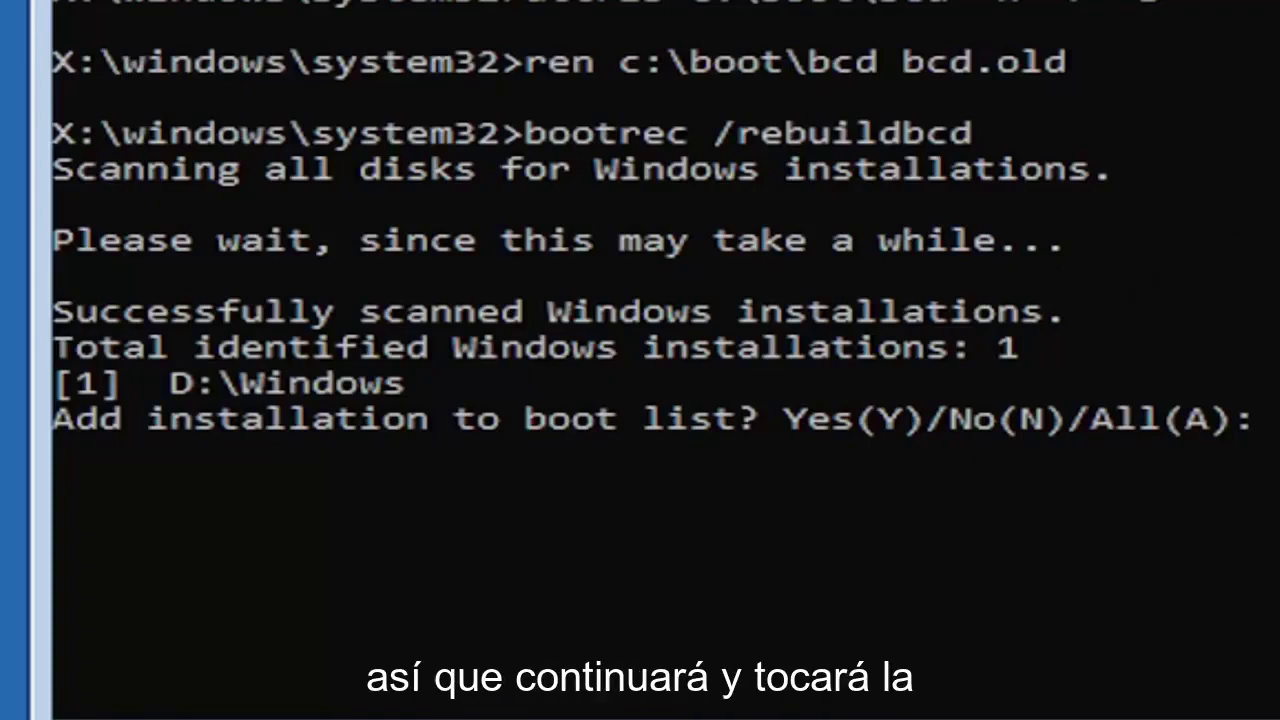
pyautogui.write('y')
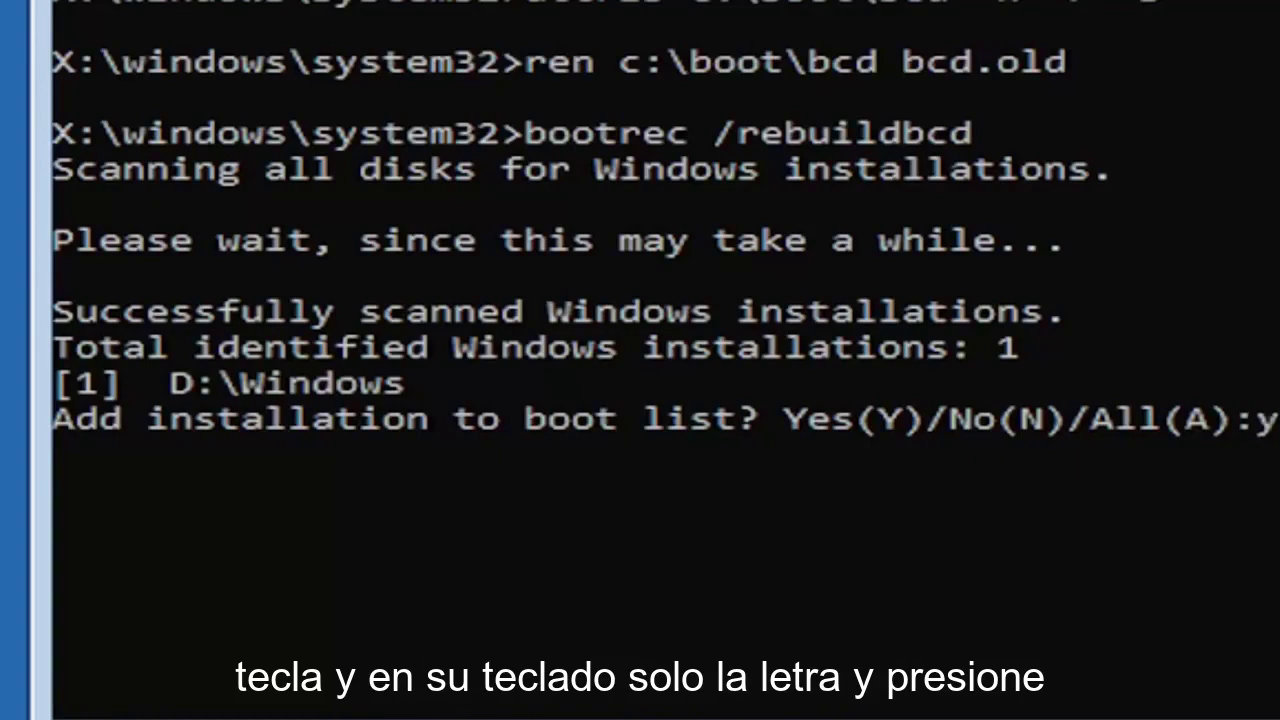
pyautogui.press('Return')
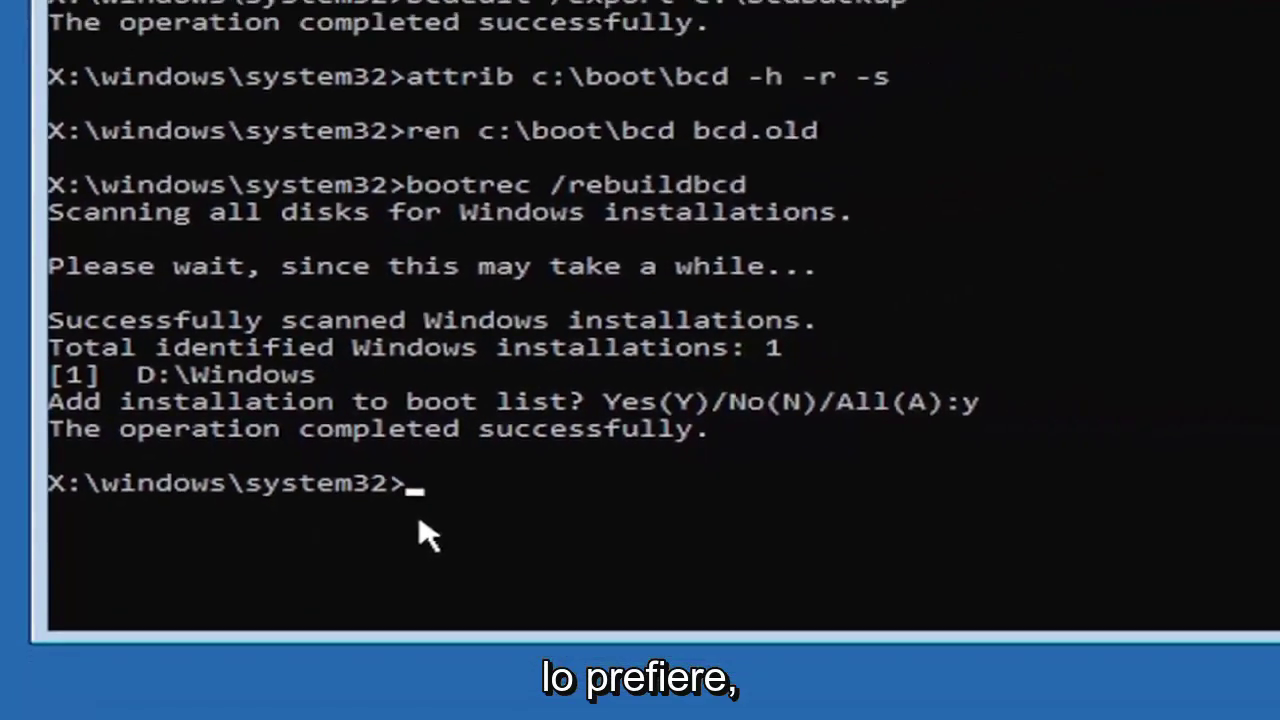
# Step: Close the Command Prompt window, returning to the Choose an option screen
pyautogui.click(1256, 18)
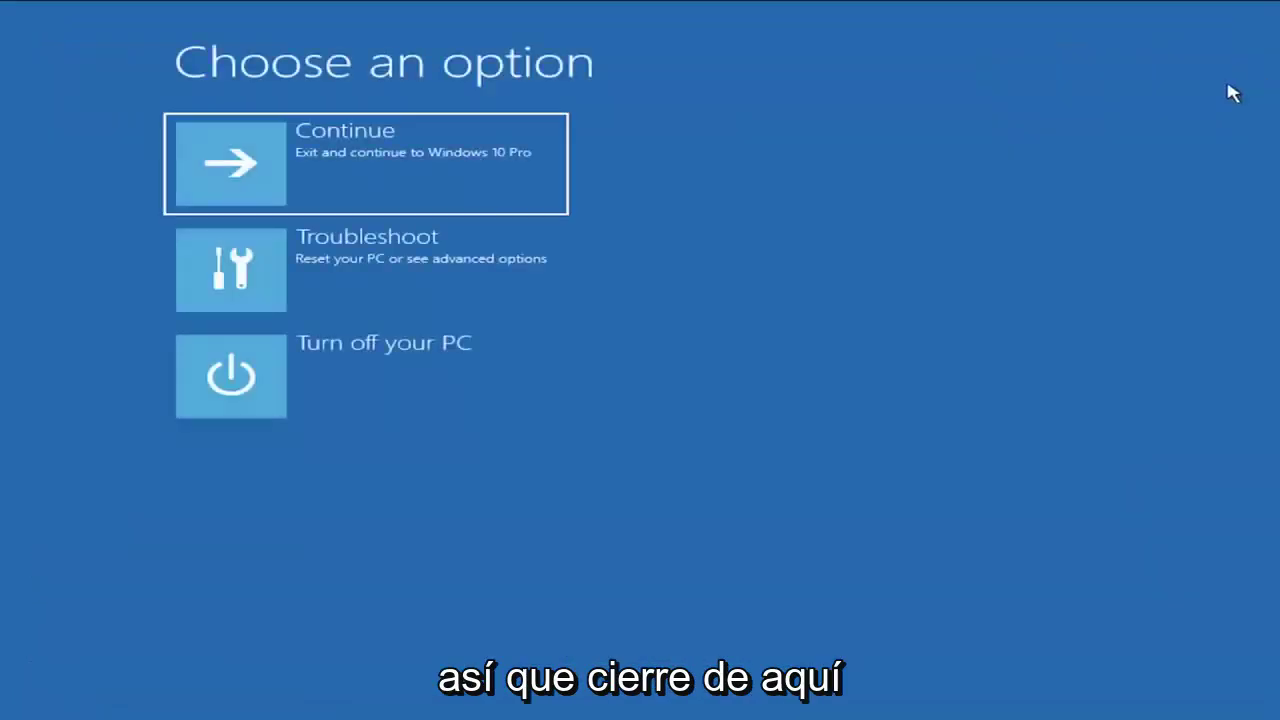